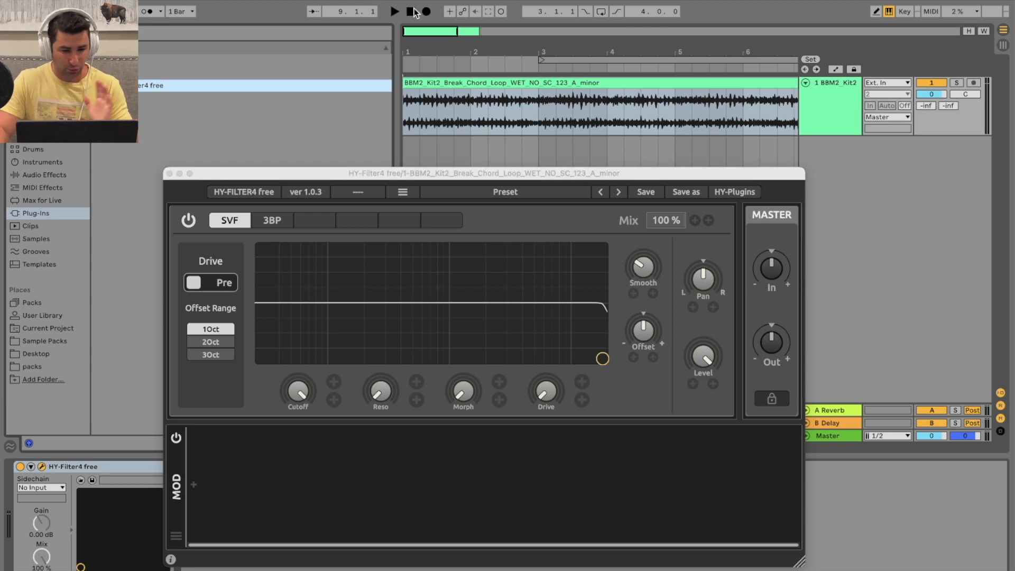
Play the chord loop clip, move the plug-in window aside and turn off warping for the clip
{"action": "left_click", "coordinate": [478, 83]}
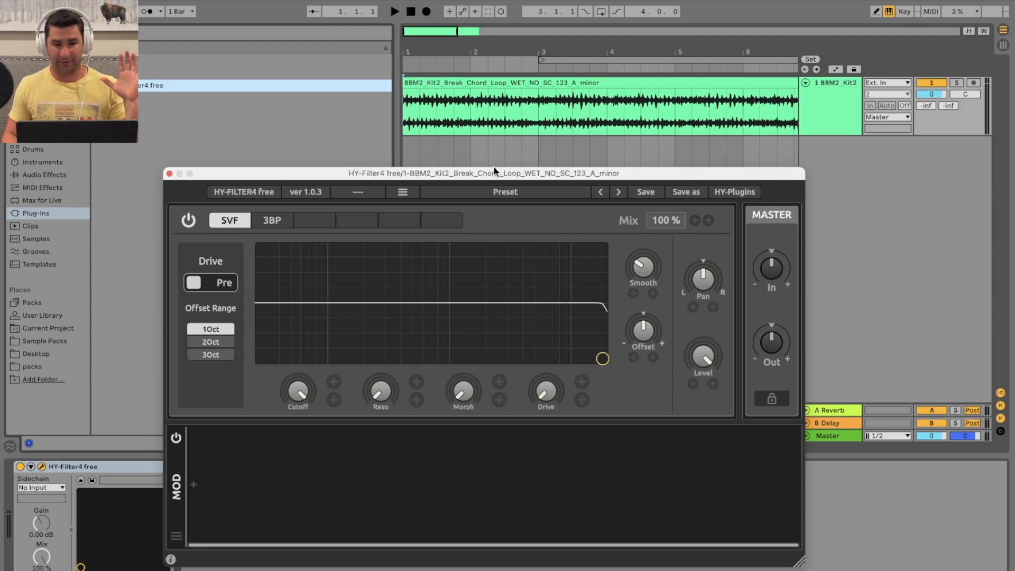
{"action": "left_click", "coordinate": [396, 12]}
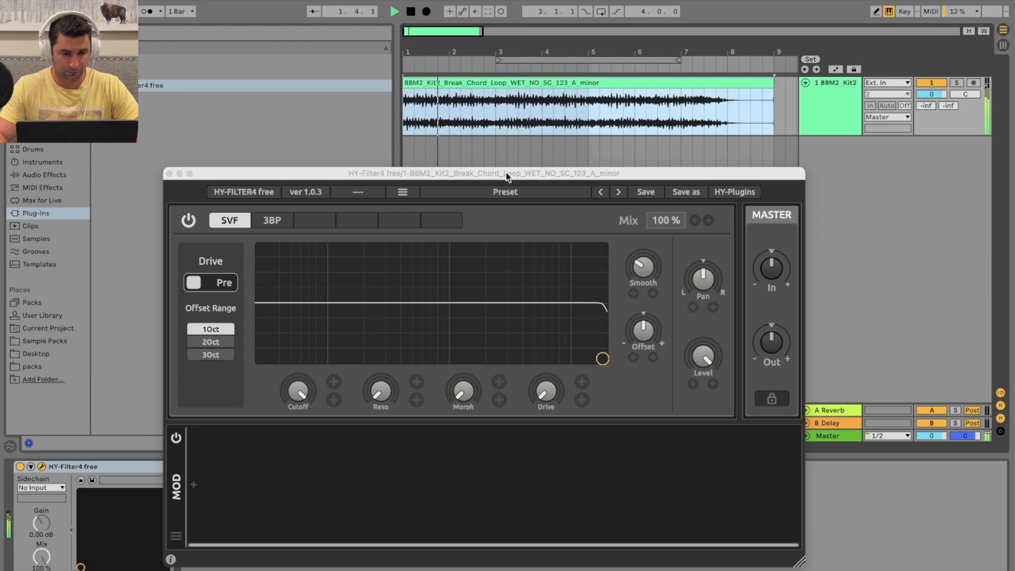
{"action": "left_click_drag", "start_coordinate": [506, 176], "coordinate": [469, 46]}
{"action": "key", "text": "shift+Tab"}
{"action": "left_click", "coordinate": [140, 479]}
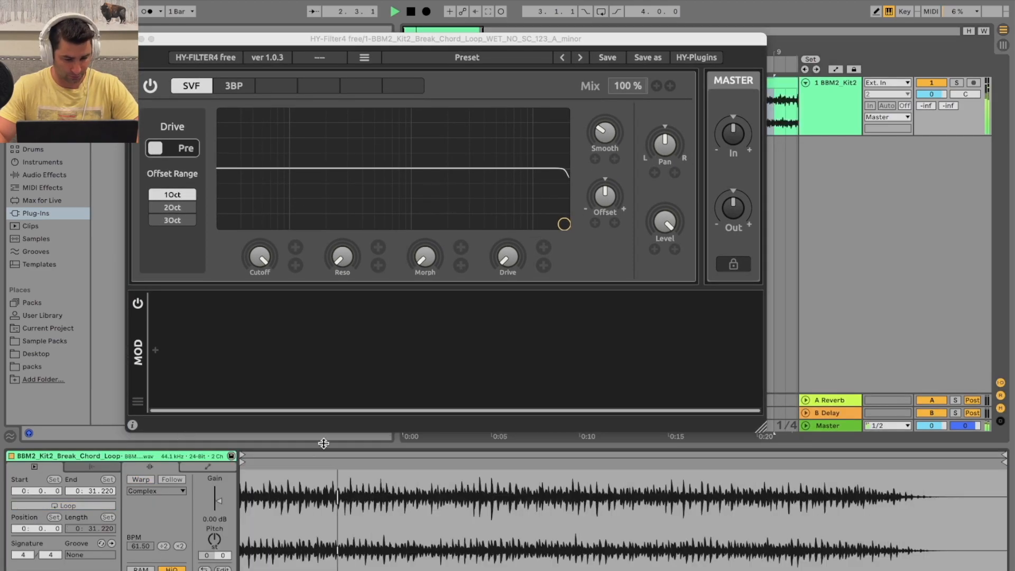
Reposition the HY-Filter4 window below the audio track, stop playback and return to the start of the arrangement
{"action": "left_click_drag", "start_coordinate": [432, 42], "coordinate": [459, 283]}
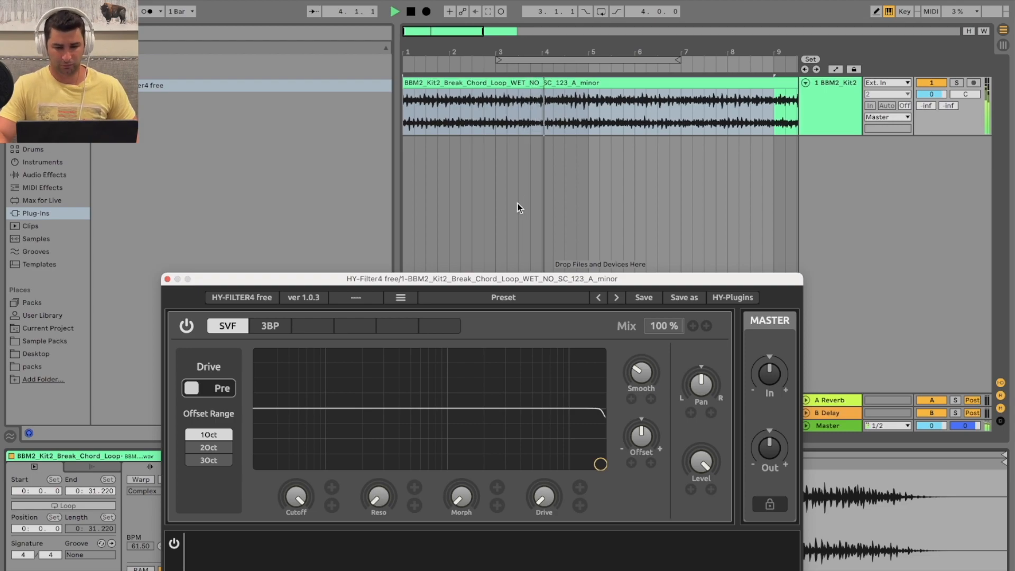
{"action": "left_click_drag", "start_coordinate": [526, 279], "coordinate": [539, 193]}
{"action": "left_click", "coordinate": [411, 15]}
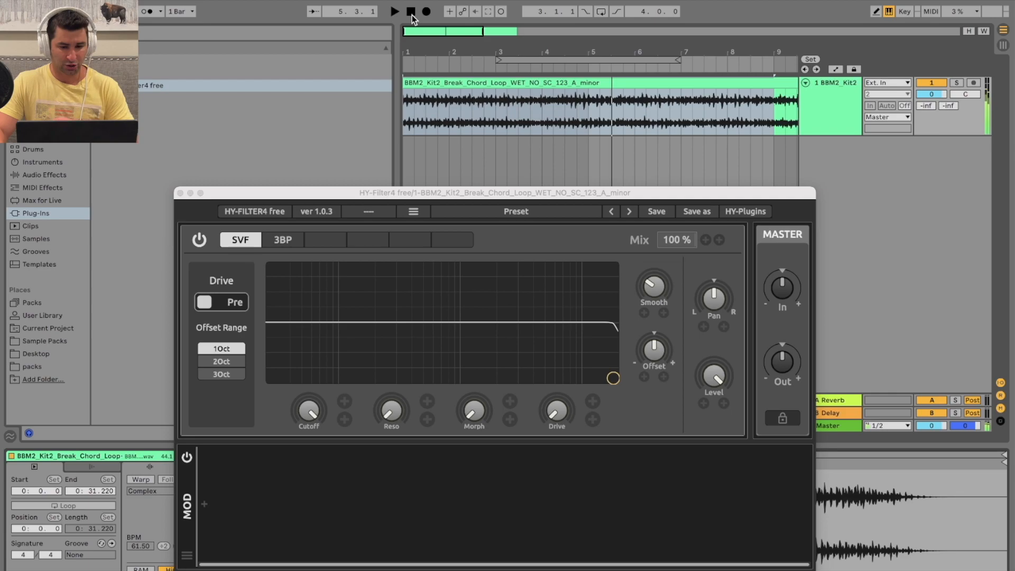
{"action": "left_click_drag", "start_coordinate": [451, 193], "coordinate": [475, 171]}
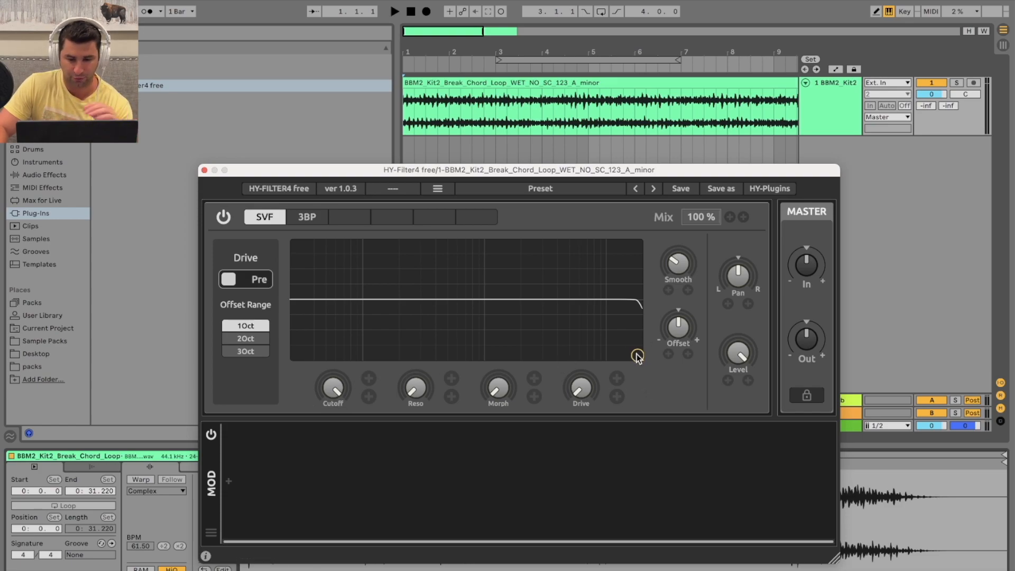
{"action": "left_click", "coordinate": [421, 19]}
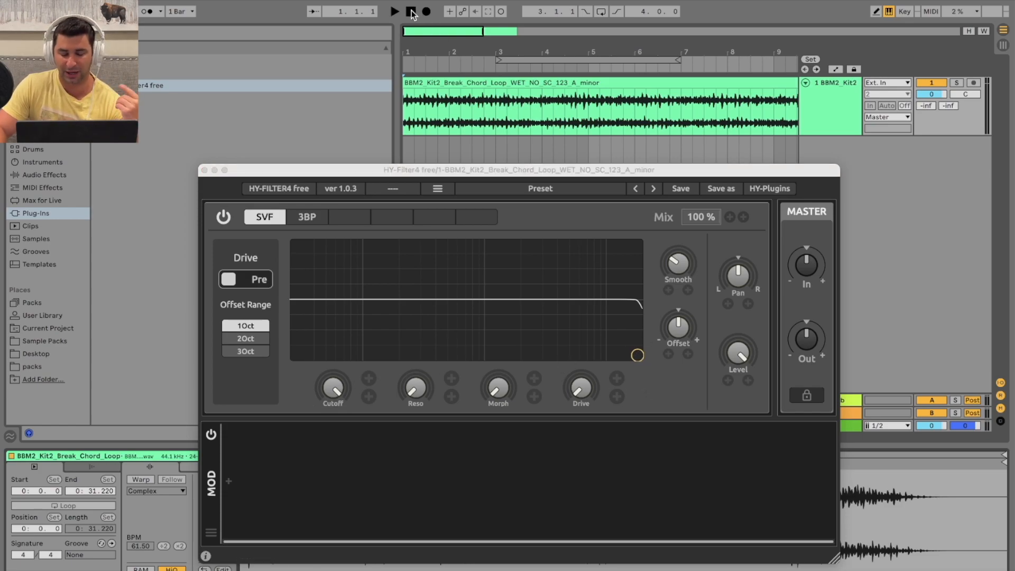
Play the loop while sweeping the SVF cutoff and resonance, bringing the cutoff down to the middle of the frequency range
{"action": "left_click", "coordinate": [395, 11]}
{"action": "mouse_move", "coordinate": [637, 355]}
{"action": "left_mouse_down"}
{"action": "mouse_move", "coordinate": [344, 370]}
{"action": "mouse_move", "coordinate": [642, 370]}
{"action": "left_mouse_up"}
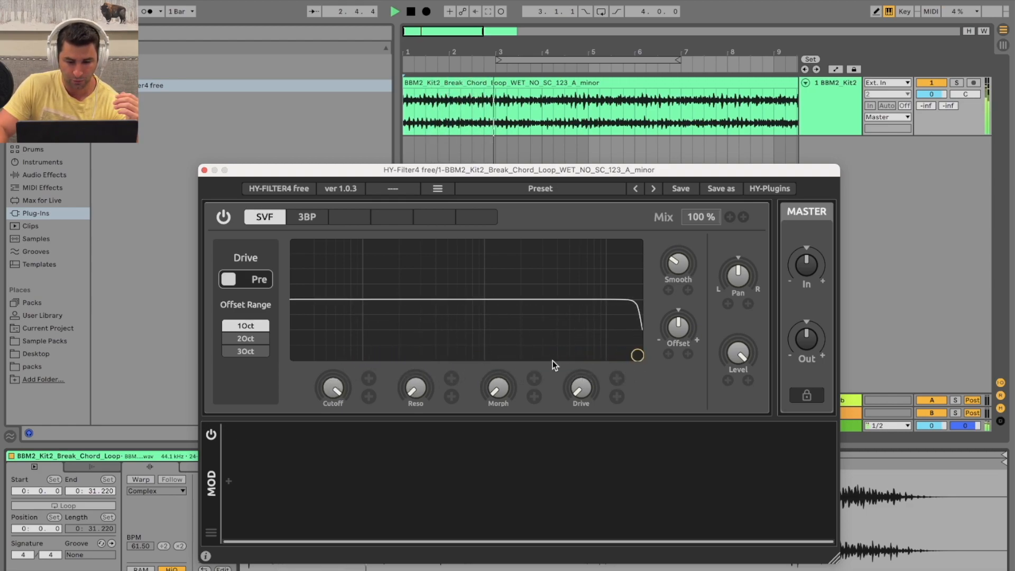
{"action": "left_click_drag", "start_coordinate": [418, 393], "coordinate": [452, 254]}
{"action": "left_click_drag", "start_coordinate": [637, 244], "coordinate": [642, 212]}
{"action": "left_click_drag", "start_coordinate": [395, 416], "coordinate": [399, 468]}
{"action": "left_click_drag", "start_coordinate": [637, 355], "coordinate": [512, 311]}
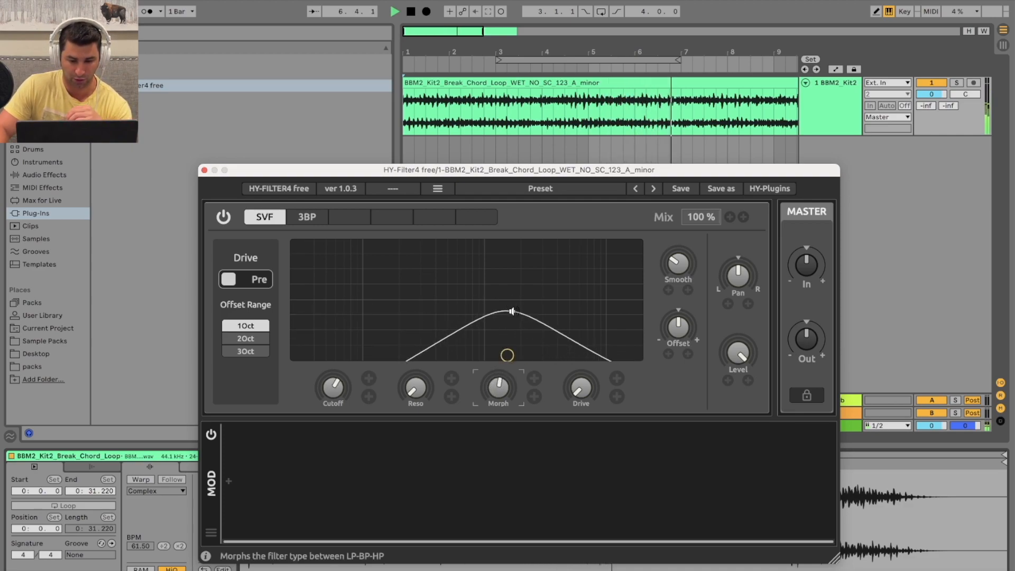
Morph the SVF filter to high-pass, sweep its cutoff and resonance during playback, and stop the loop
{"action": "left_click_drag", "start_coordinate": [506, 346], "coordinate": [378, 253]}
{"action": "left_click_drag", "start_coordinate": [499, 386], "coordinate": [528, 290]}
{"action": "left_click_drag", "start_coordinate": [389, 251], "coordinate": [537, 293]}
{"action": "left_click", "coordinate": [412, 12]}
{"action": "left_click", "coordinate": [394, 12]}
{"action": "left_click_drag", "start_coordinate": [676, 311], "coordinate": [611, 269]}
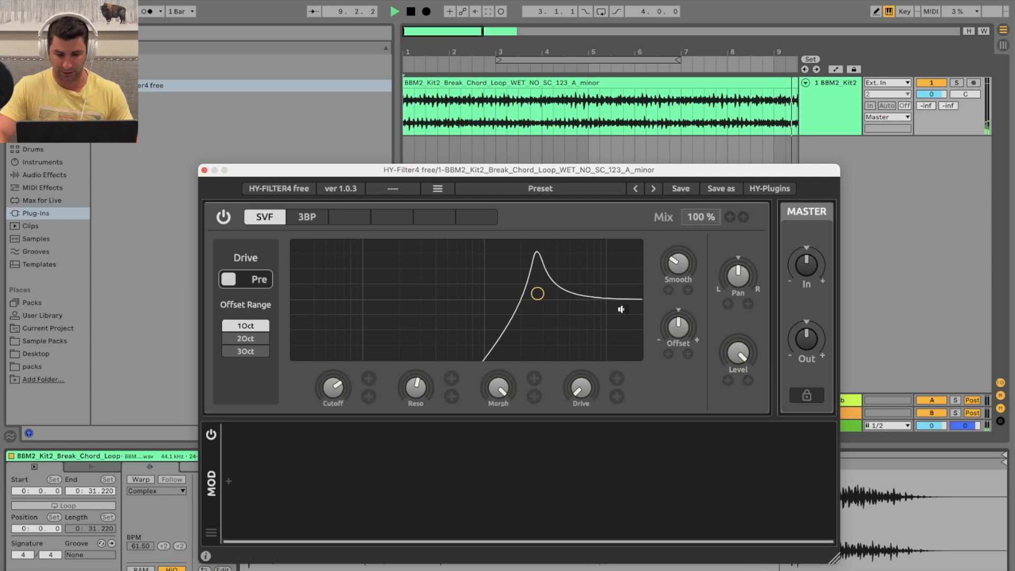
{"action": "left_click_drag", "start_coordinate": [538, 294], "coordinate": [382, 330]}
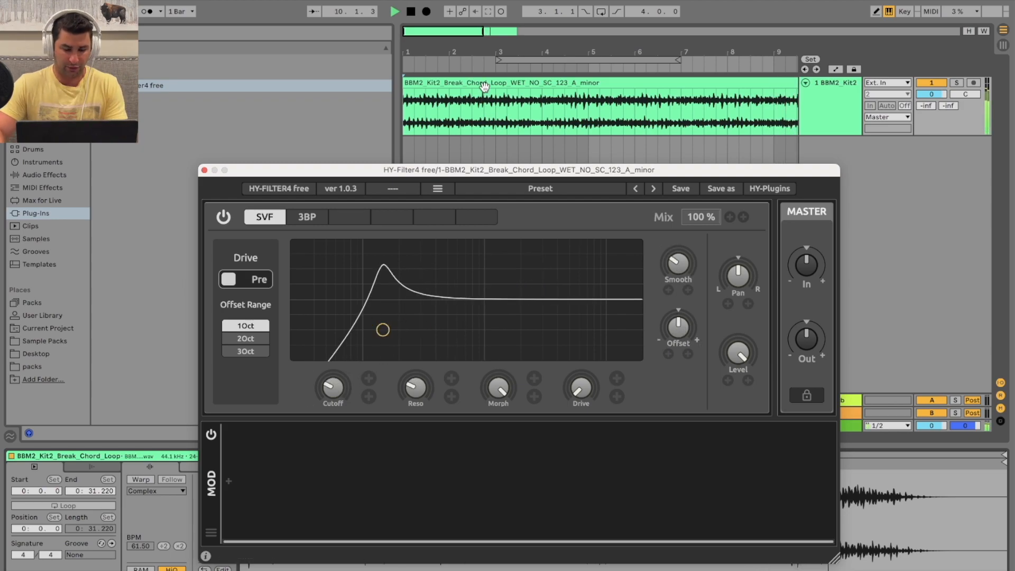
{"action": "key", "text": "space"}
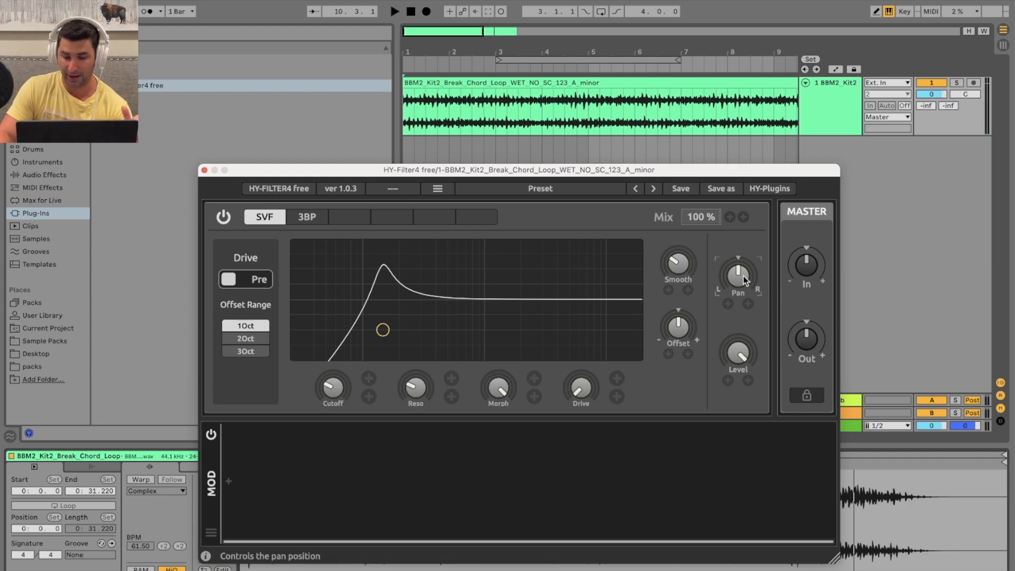
Play the loop with the high-pass cutoff at its lowest, pan hard left, reset the pan to centre and stop
{"action": "key", "text": "space"}
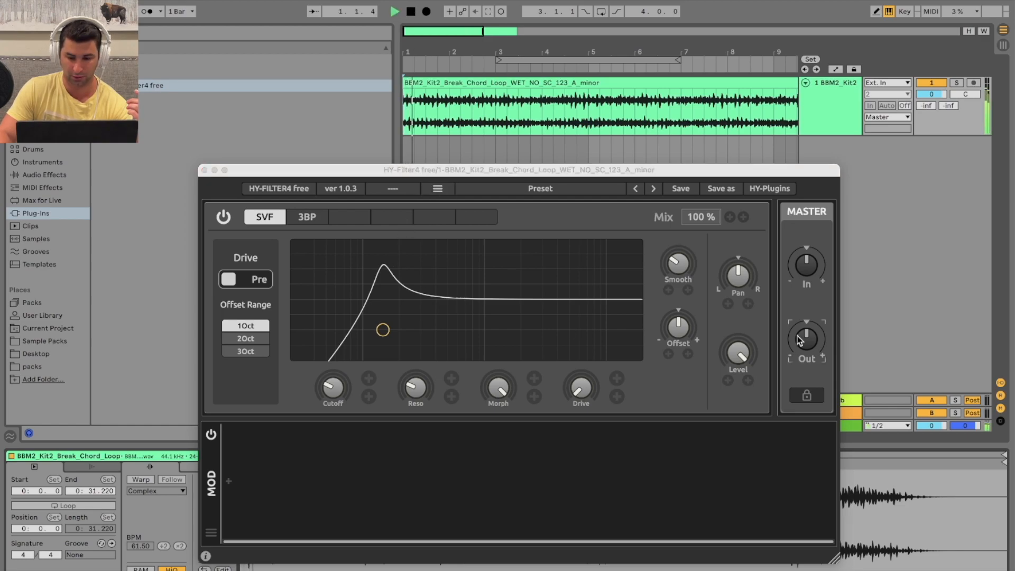
{"action": "left_click_drag", "start_coordinate": [383, 330], "coordinate": [296, 354]}
{"action": "left_click_drag", "start_coordinate": [738, 275], "coordinate": [694, 514]}
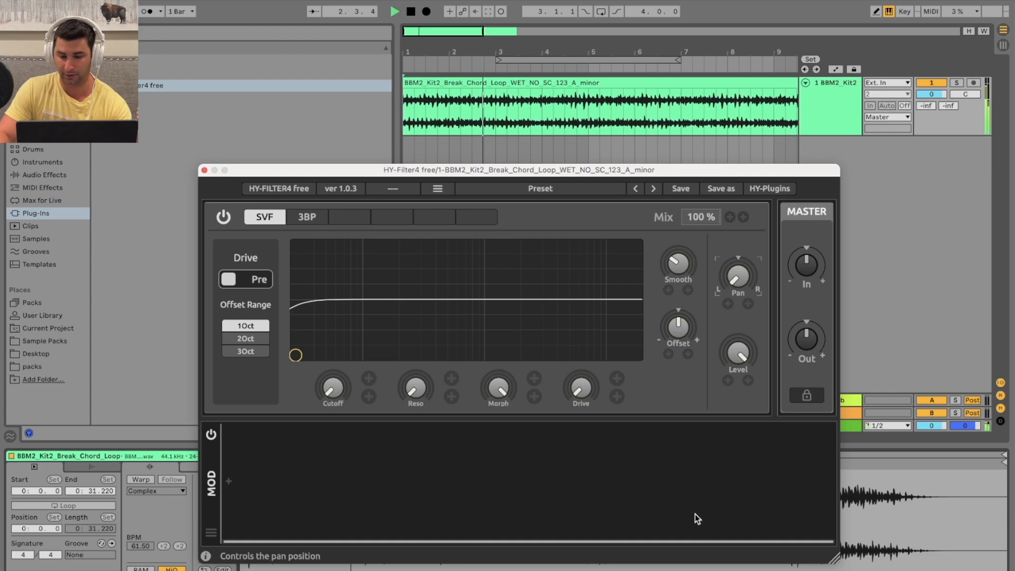
{"action": "double_click", "coordinate": [738, 274]}
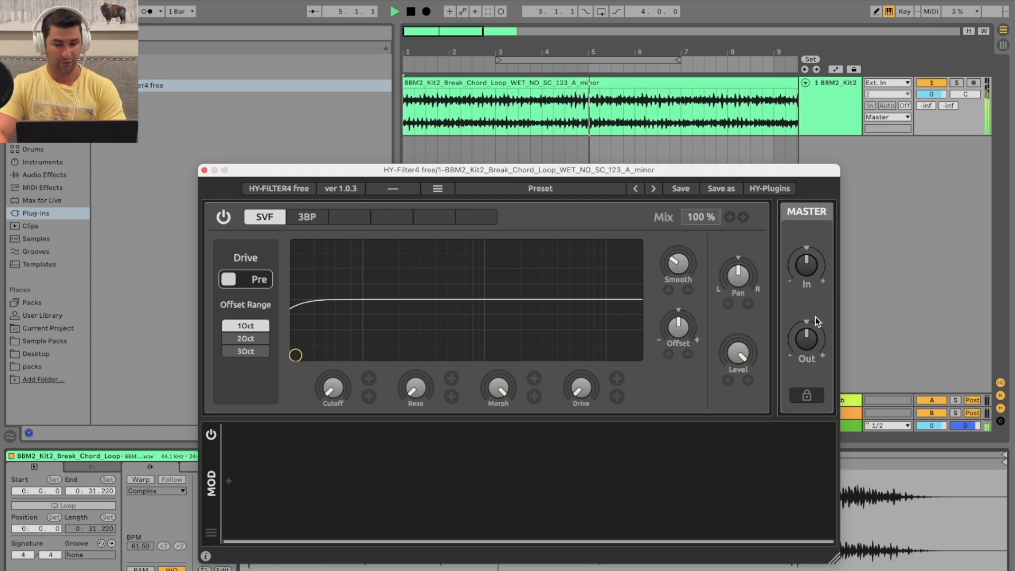
{"action": "key", "text": "space"}
{"action": "left_click", "coordinate": [411, 13]}
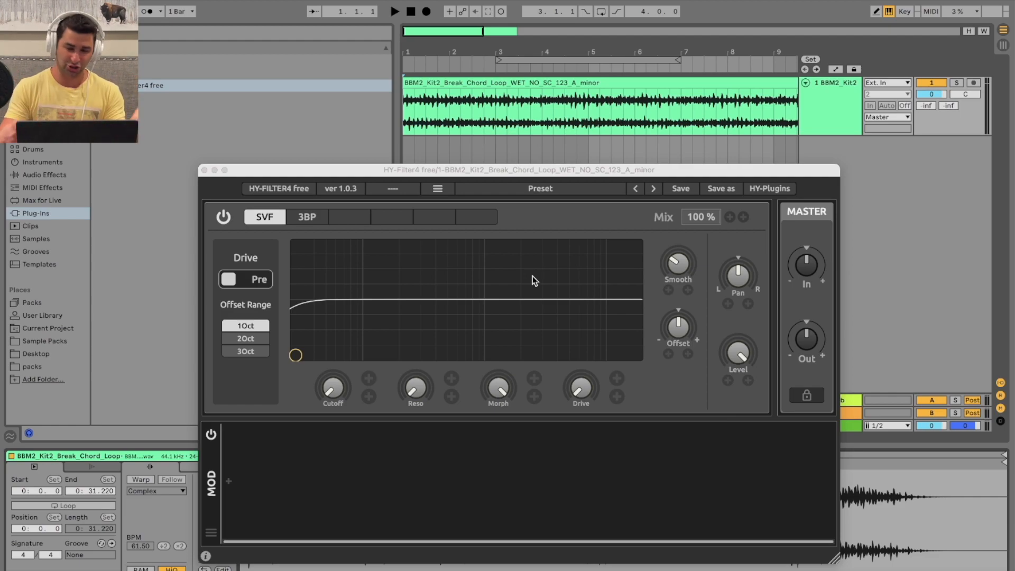
Load the 3BP1 factory preset and play the loop through its 3BP filter
{"action": "left_click", "coordinate": [554, 188]}
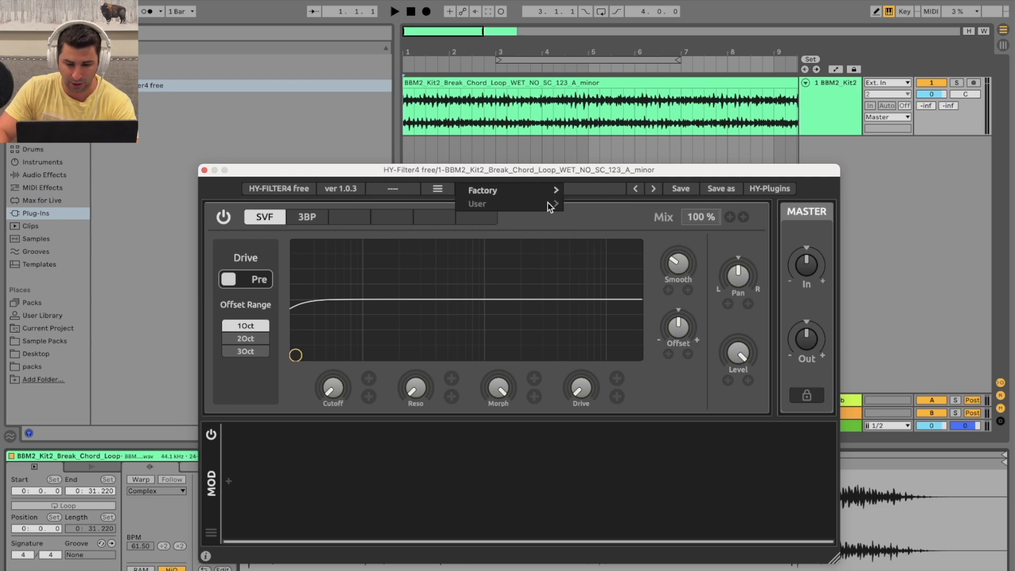
{"action": "mouse_move", "coordinate": [518, 191]}
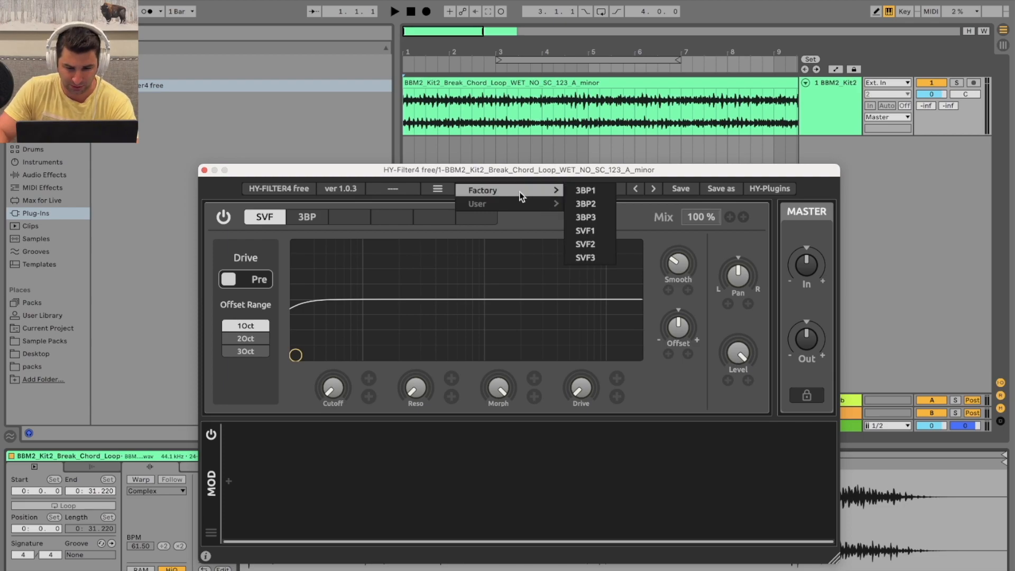
{"action": "left_click", "coordinate": [599, 189]}
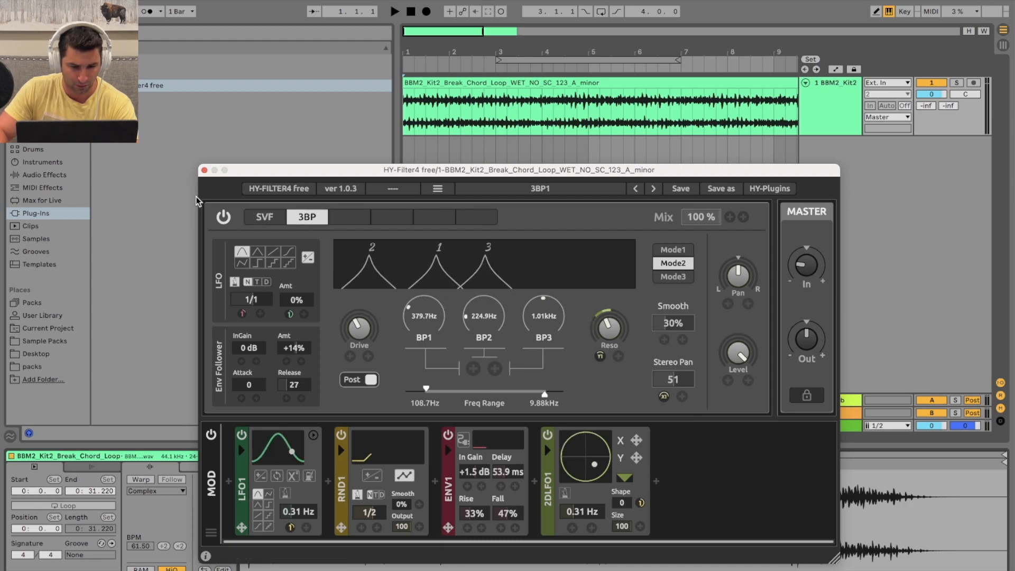
{"action": "left_click", "coordinate": [264, 217]}
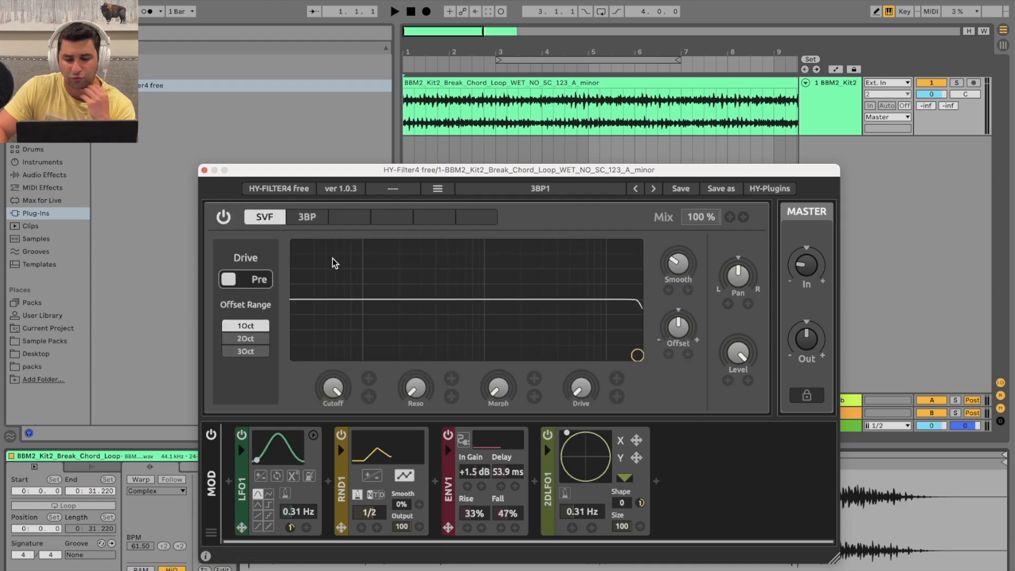
{"action": "left_click", "coordinate": [307, 218]}
{"action": "left_click", "coordinate": [394, 11]}
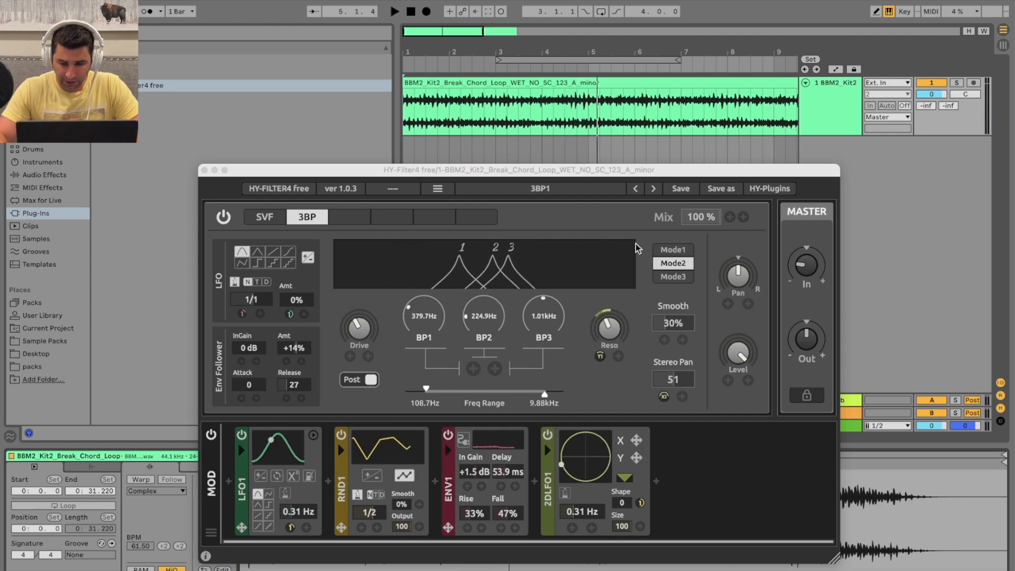
{"action": "left_click", "coordinate": [265, 217]}
{"action": "left_click", "coordinate": [305, 217]}
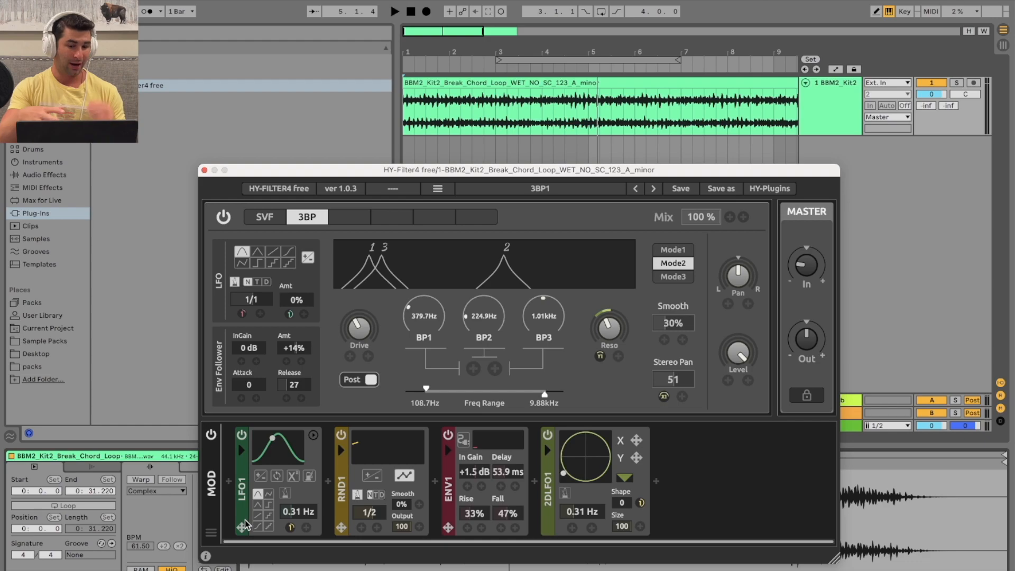
{"action": "left_click", "coordinate": [438, 188]}
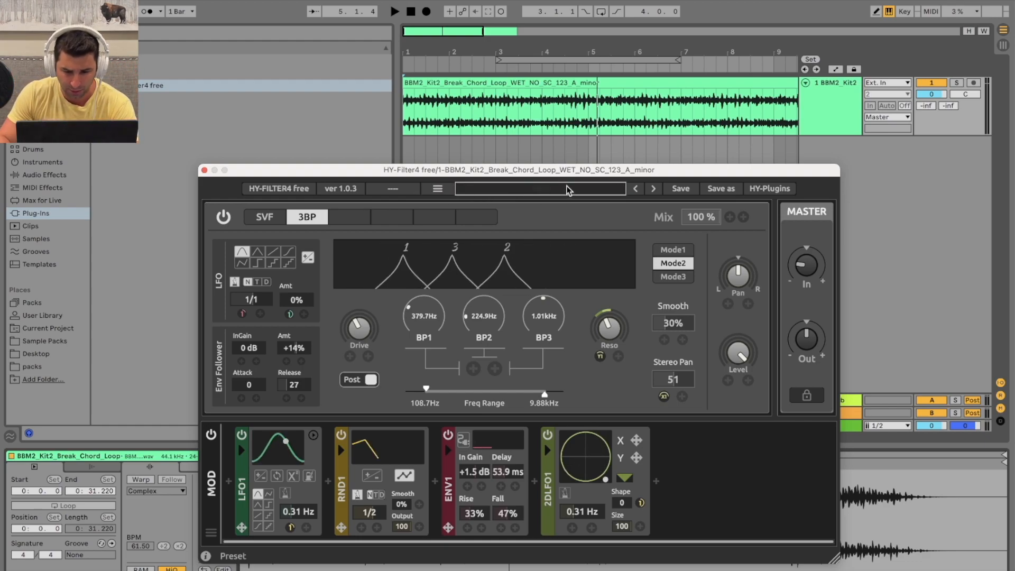
{"action": "mouse_move", "coordinate": [543, 196]}
{"action": "left_click", "coordinate": [582, 191]}
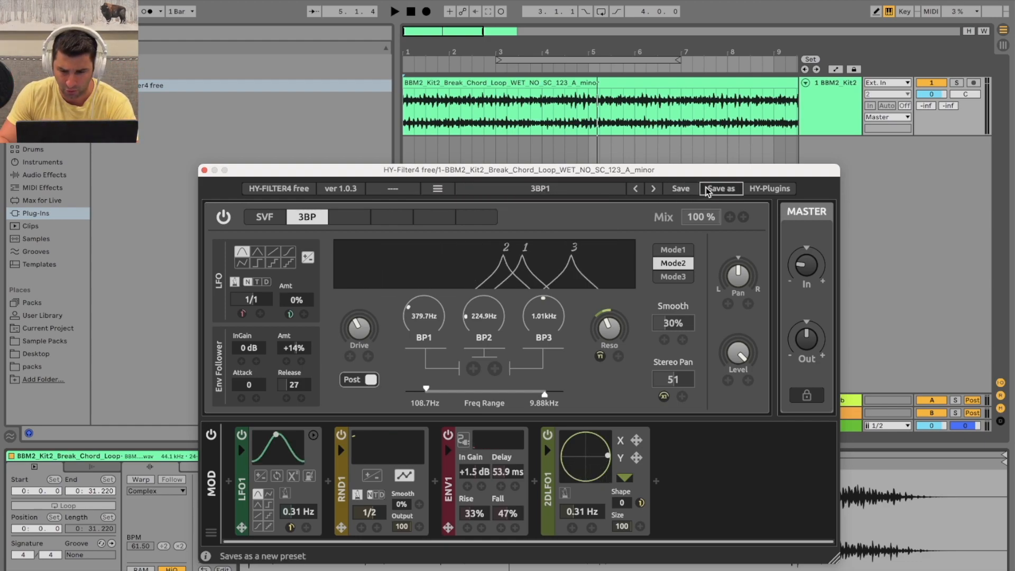
Show the SVF filter, switch off the LFO1 modulator and minimize it in the modulation rack
{"action": "left_click", "coordinate": [264, 217]}
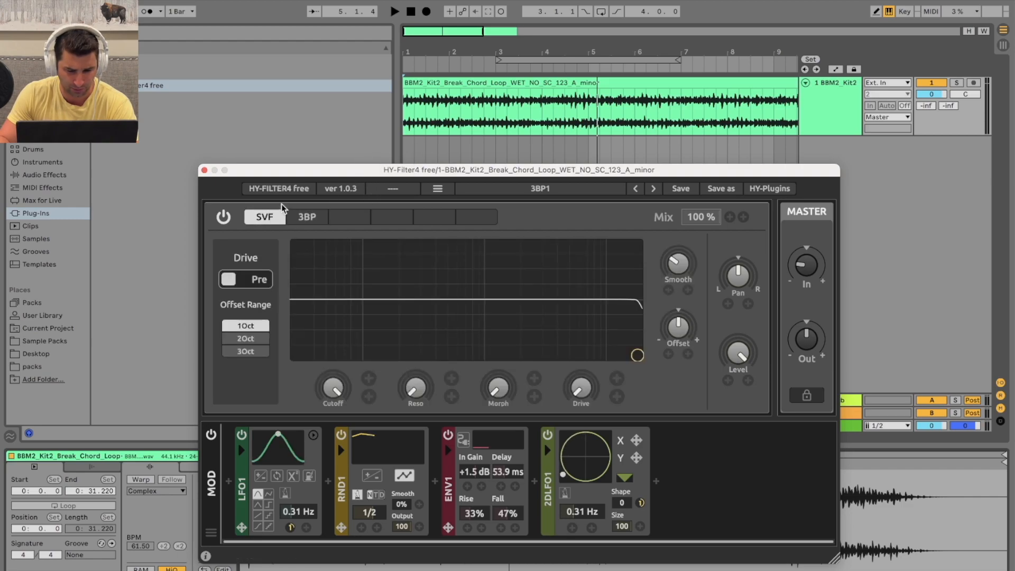
{"action": "left_click", "coordinate": [244, 434]}
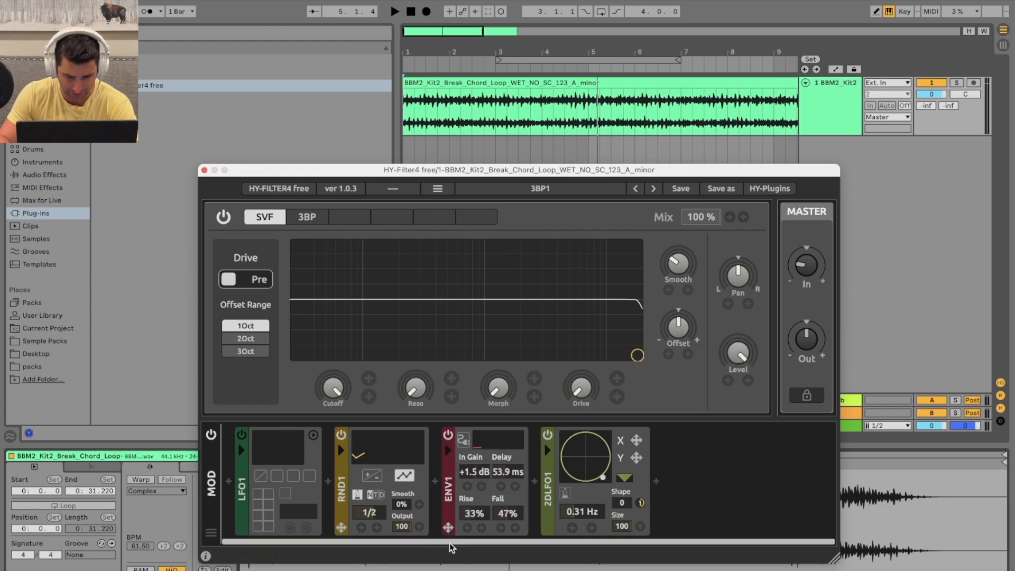
{"action": "left_click", "coordinate": [245, 453]}
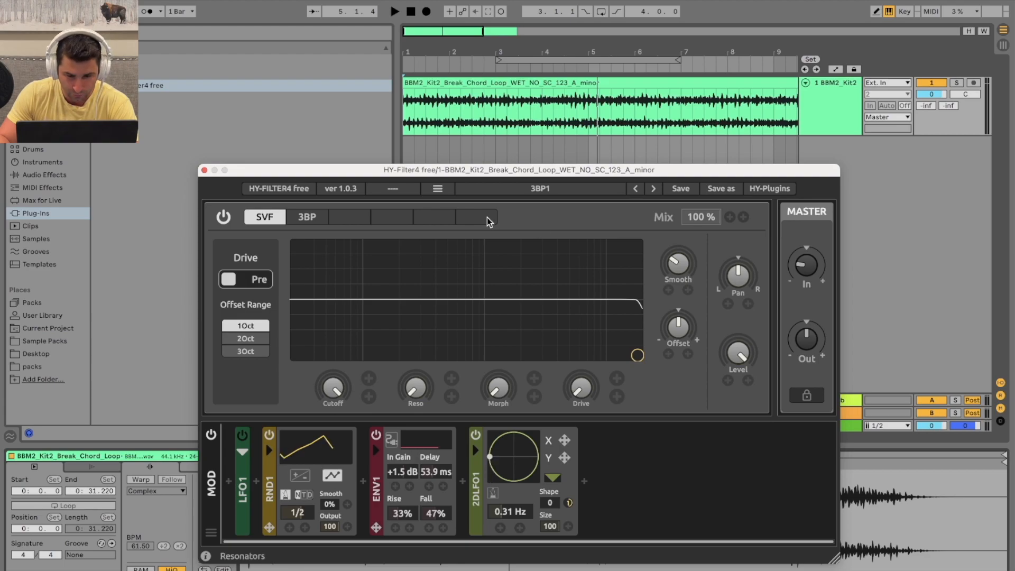
Initialize all parameter values, lower the SVF low-pass cutoff to the upper-mid frequencies and briefly audition the loop
{"action": "left_click", "coordinate": [438, 189]}
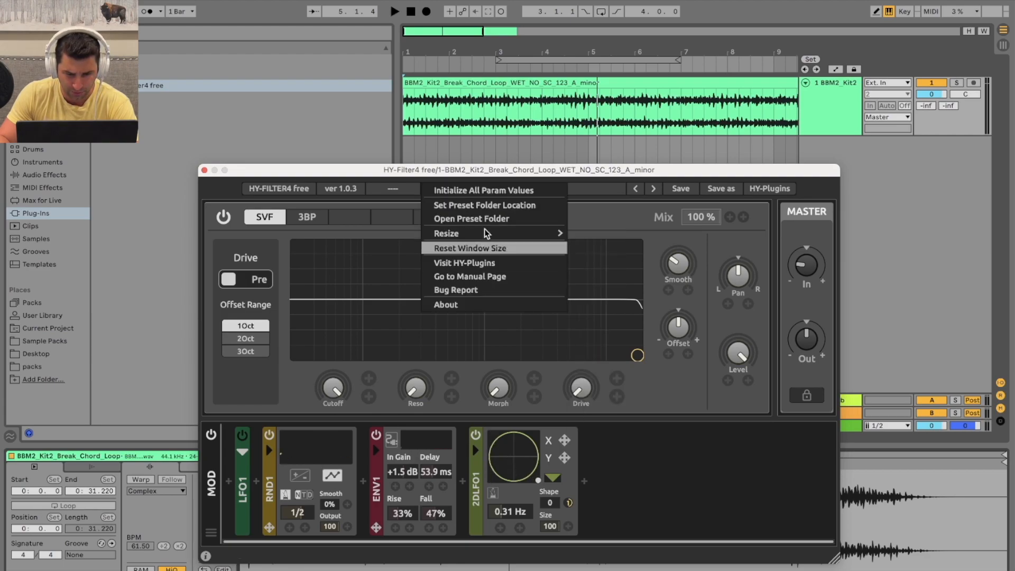
{"action": "left_click", "coordinate": [492, 192]}
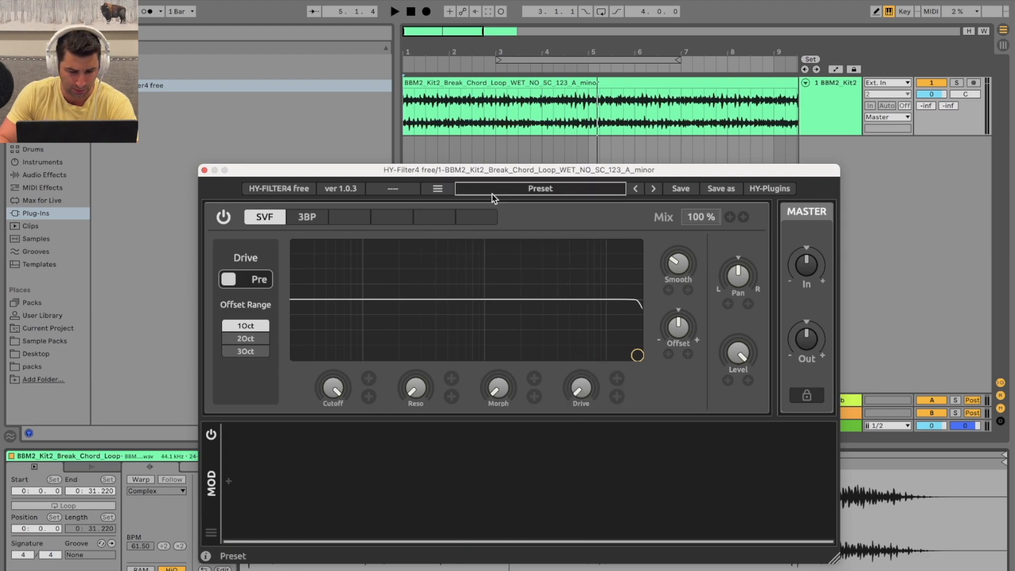
{"action": "left_click_drag", "start_coordinate": [610, 359], "coordinate": [527, 354]}
{"action": "left_click", "coordinate": [395, 12]}
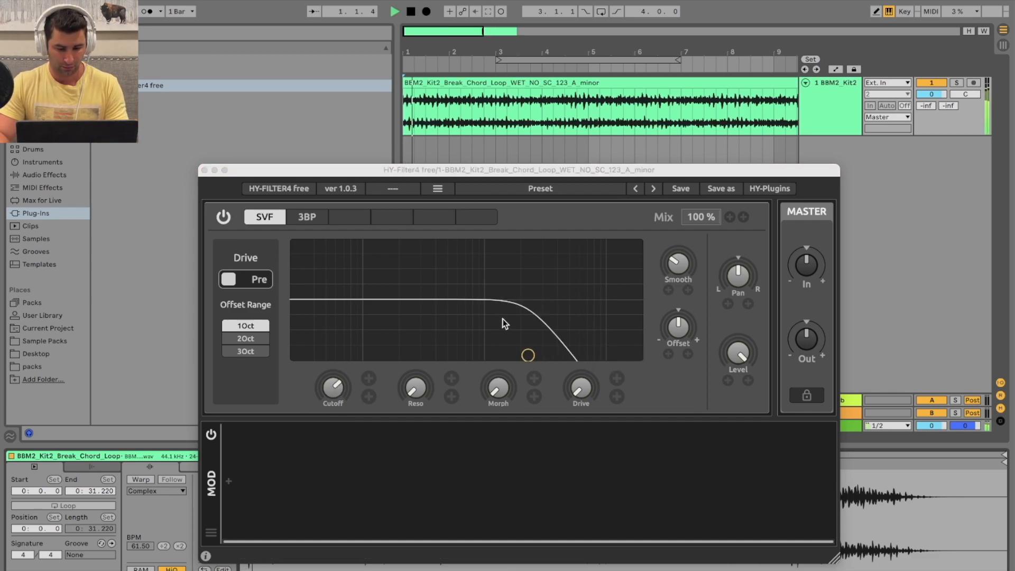
{"action": "key", "text": "space"}
Delete all modulators from the modulation rack and add LFO 1
{"action": "left_click", "coordinate": [213, 434]}
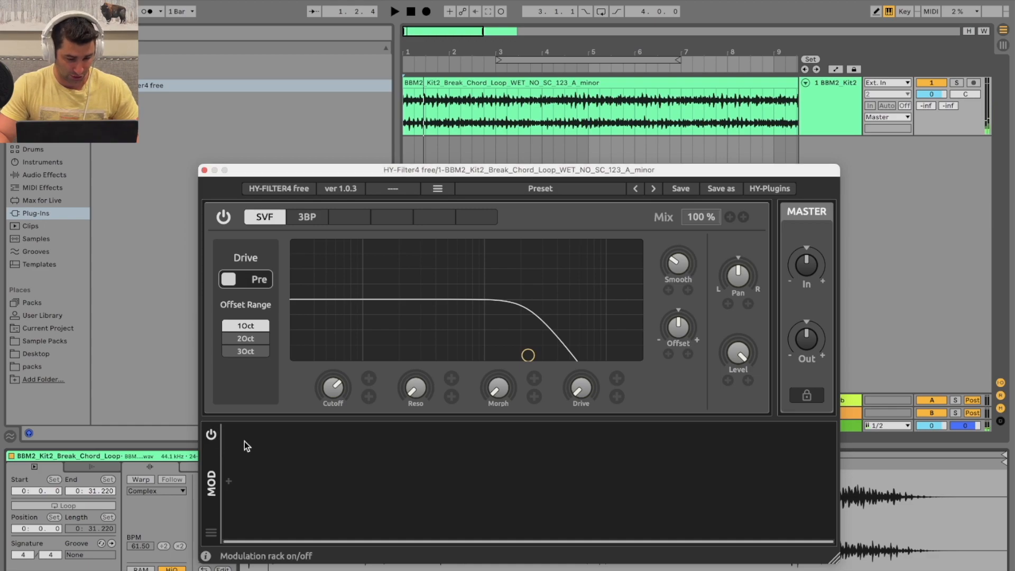
{"action": "left_click", "coordinate": [211, 532]}
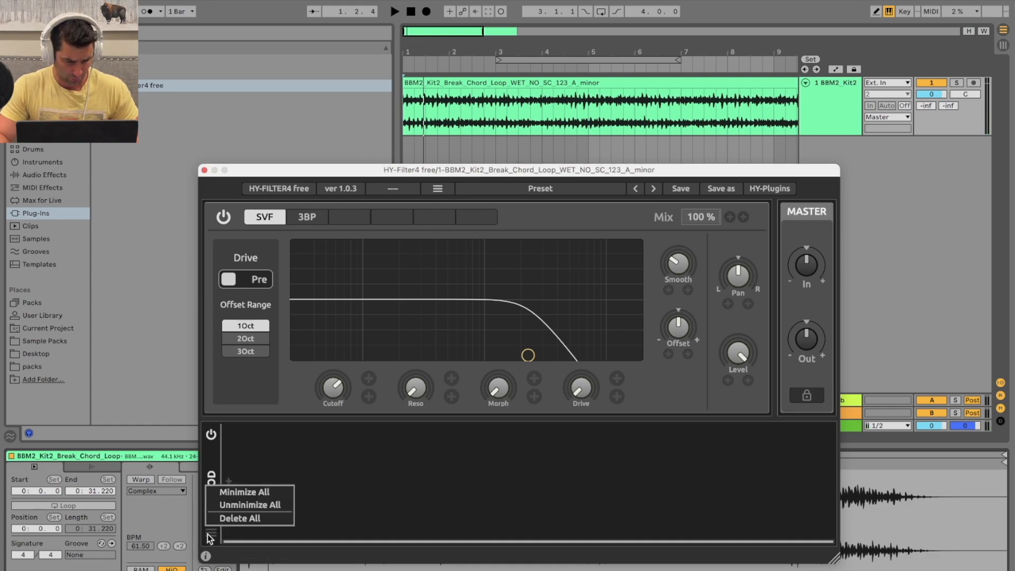
{"action": "left_click", "coordinate": [239, 517]}
{"action": "left_click", "coordinate": [230, 480]}
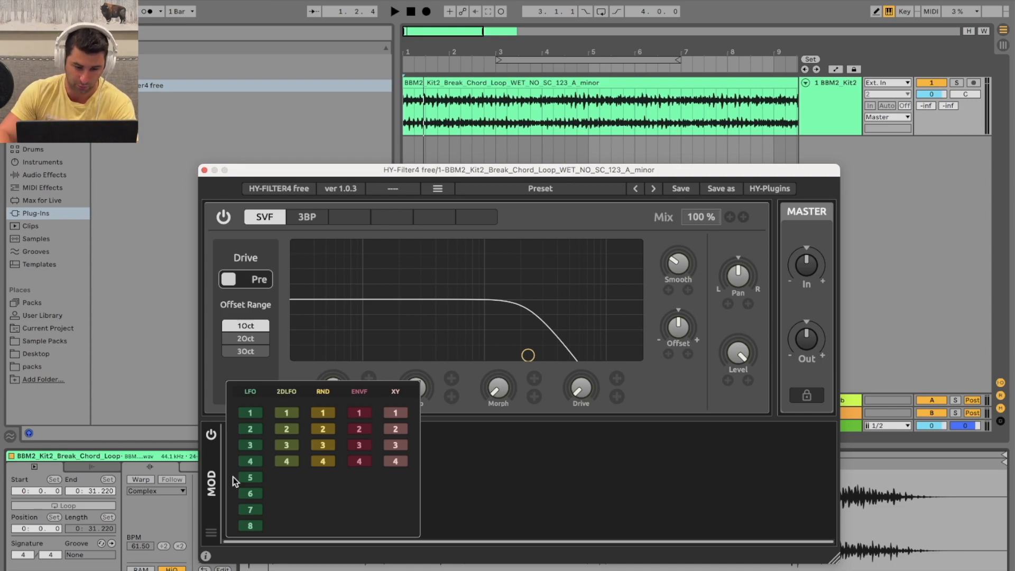
{"action": "left_click", "coordinate": [251, 413]}
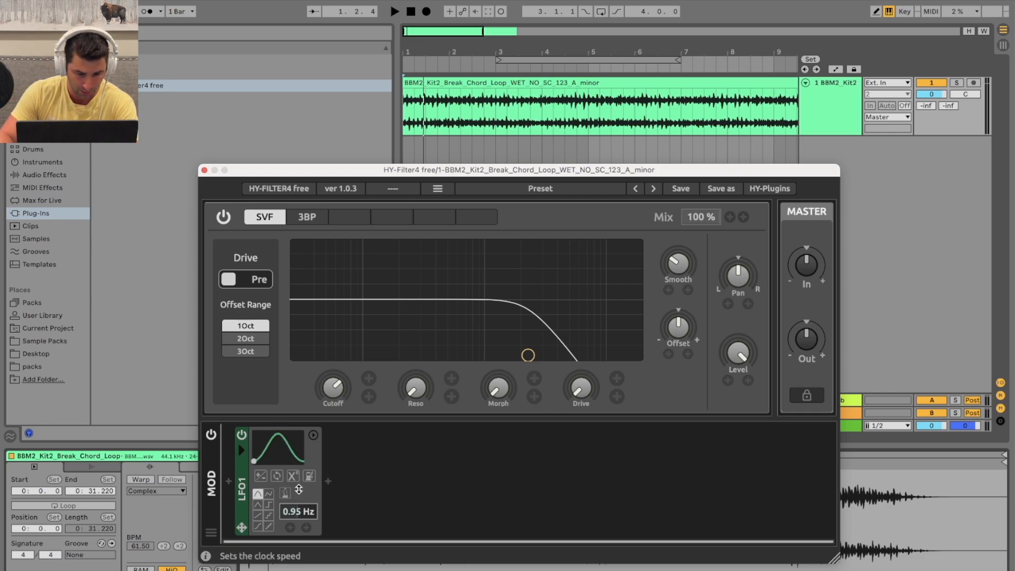
Try several of LFO1's waveforms and return to the first one
{"action": "left_click", "coordinate": [267, 496]}
{"action": "left_click", "coordinate": [258, 504]}
{"action": "left_click", "coordinate": [270, 503]}
{"action": "left_click", "coordinate": [256, 493]}
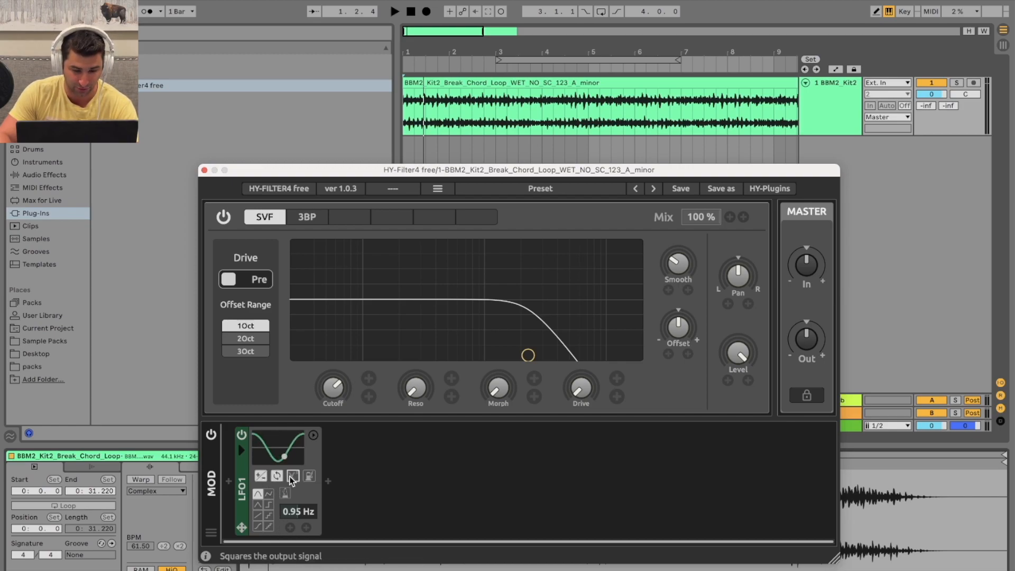
Clear LFO1's output options, then assign it to the SVF cutoff with a positive modulation amount
{"action": "left_click", "coordinate": [265, 477]}
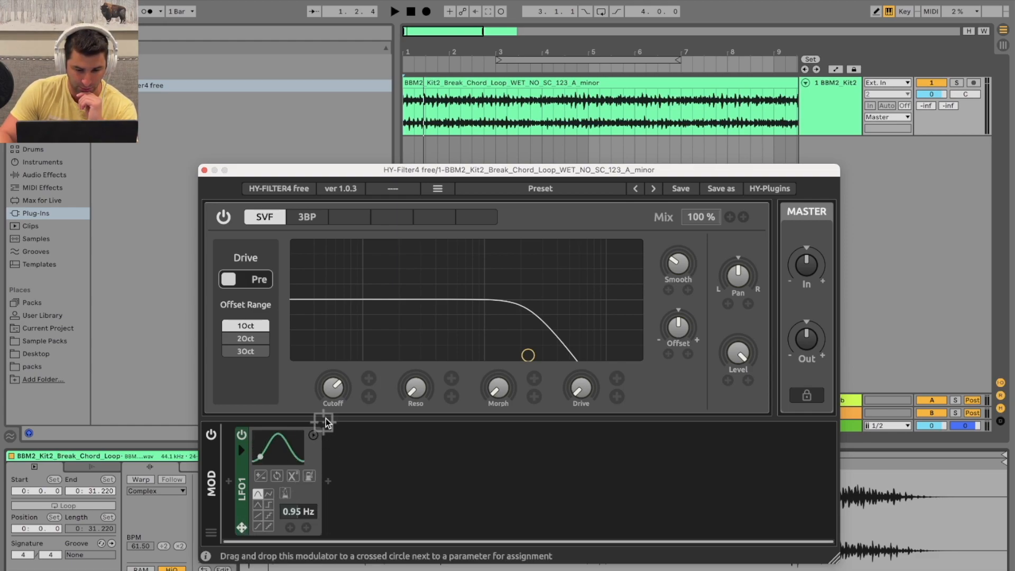
{"action": "left_click_drag", "start_coordinate": [377, 382], "coordinate": [372, 380]}
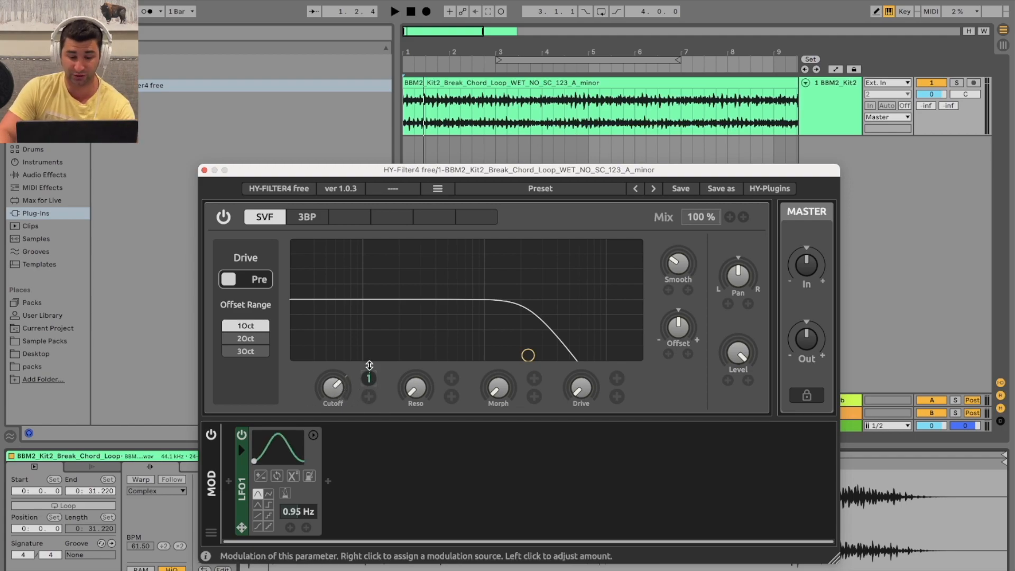
{"action": "left_click_drag", "start_coordinate": [369, 369], "coordinate": [369, 360]}
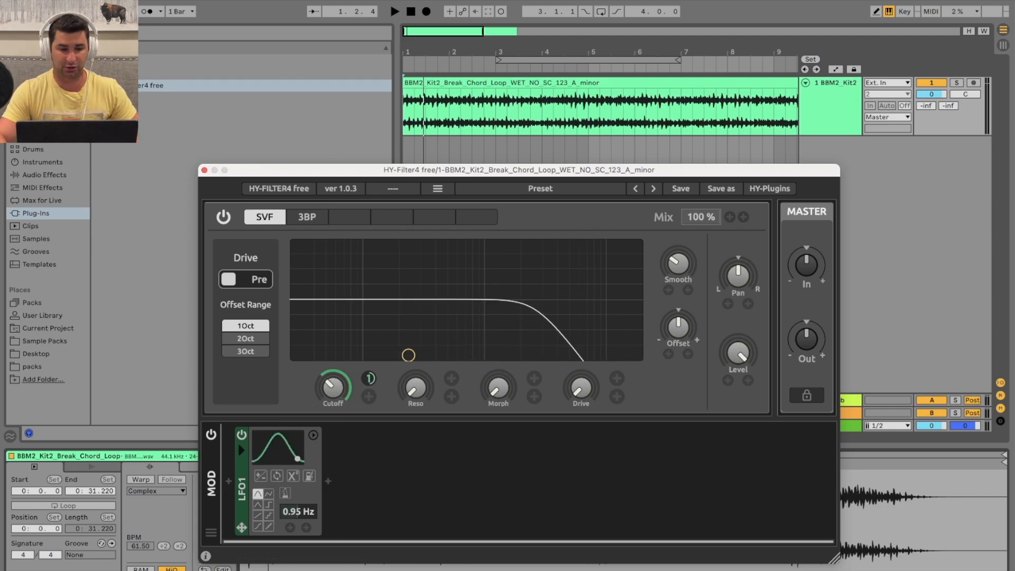
While the loop plays, lower the SVF cutoff to its minimum and set LFO1's rate to 4.39 Hz, then switch LFO1 off
{"action": "left_click", "coordinate": [395, 12]}
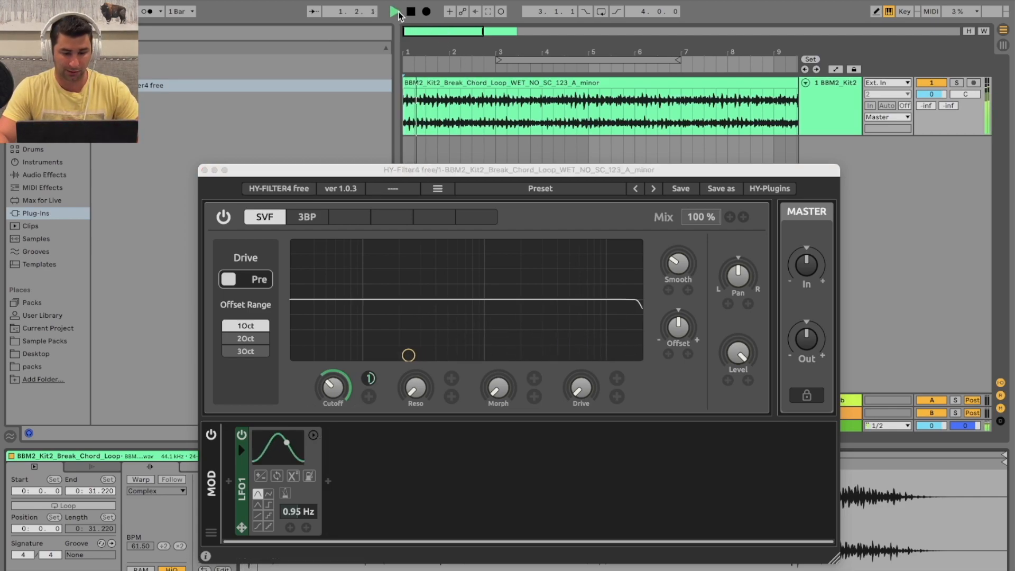
{"action": "left_click_drag", "start_coordinate": [293, 511], "coordinate": [325, 433]}
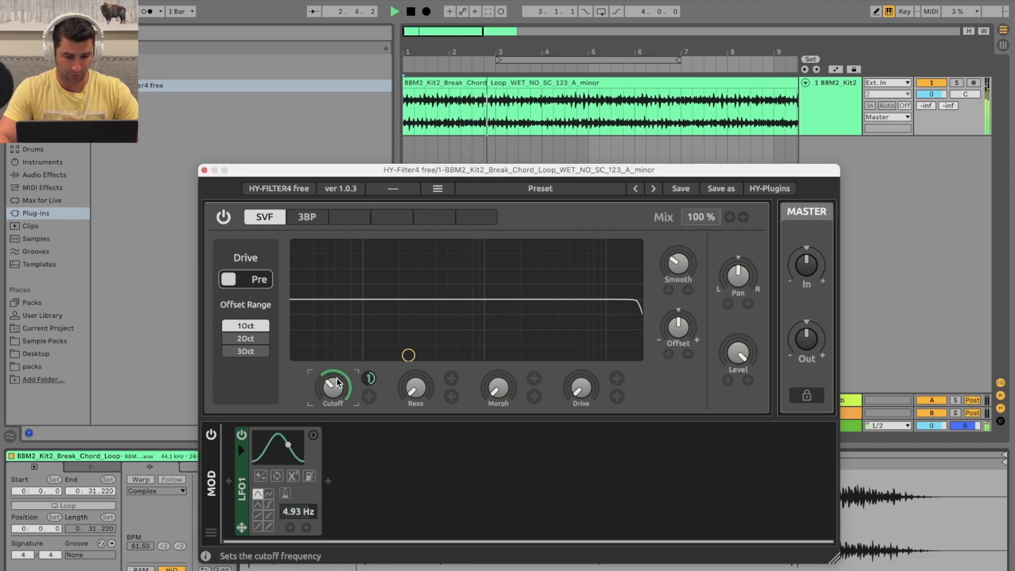
{"action": "left_click_drag", "start_coordinate": [333, 389], "coordinate": [323, 412]}
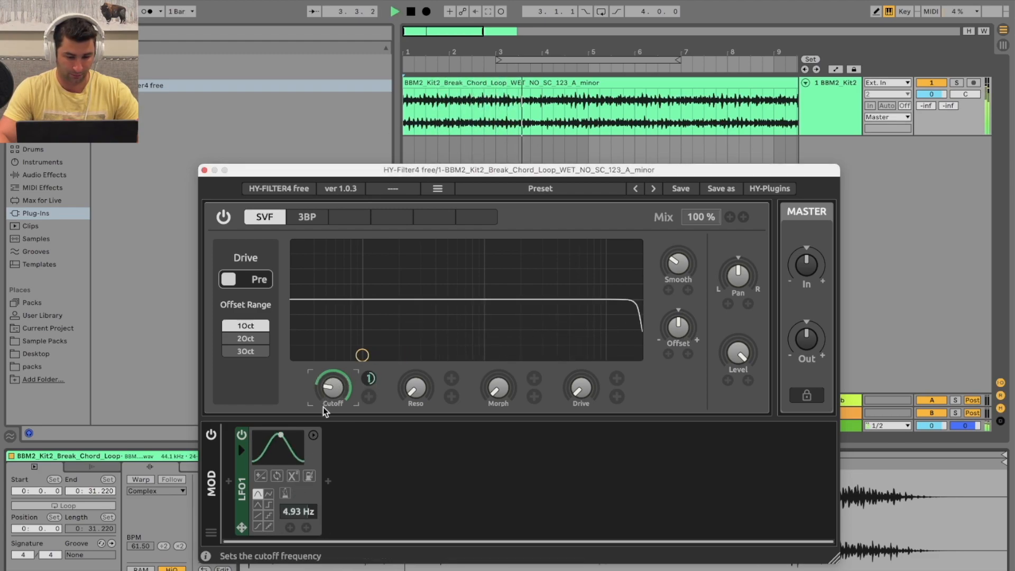
{"action": "mouse_move", "coordinate": [298, 511]}
{"action": "left_mouse_down"}
{"action": "mouse_move", "coordinate": [298, 535]}
{"action": "mouse_move", "coordinate": [308, 491]}
{"action": "mouse_move", "coordinate": [309, 513]}
{"action": "left_mouse_up"}
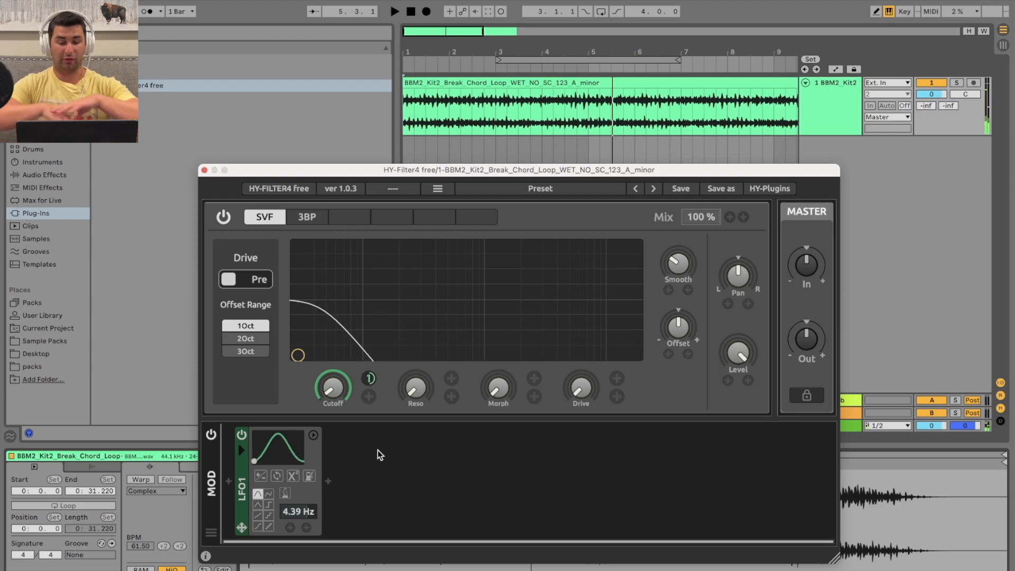
{"action": "left_click", "coordinate": [242, 434]}
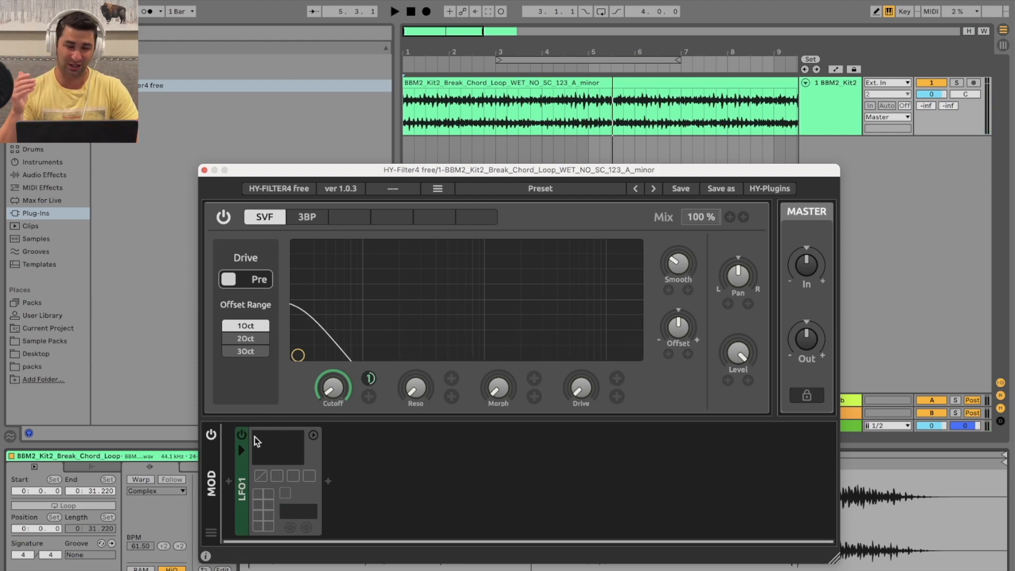
Show the 3BP filter and, with the loop playing, set BP1 to 928.8 Hz and raise Drive to about halfway
{"action": "left_click", "coordinate": [307, 217]}
{"action": "key", "text": "space"}
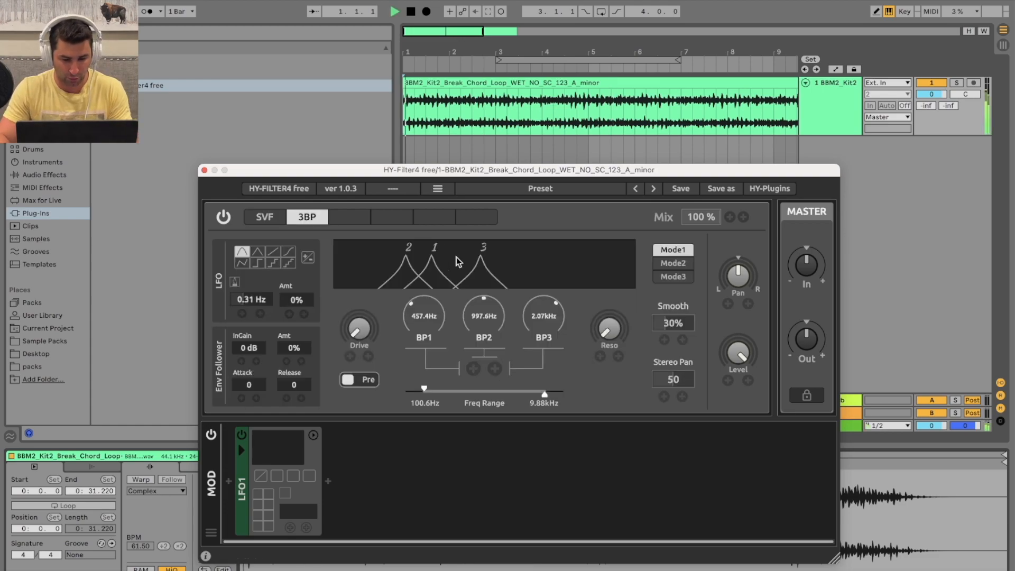
{"action": "left_click_drag", "start_coordinate": [427, 275], "coordinate": [425, 339]}
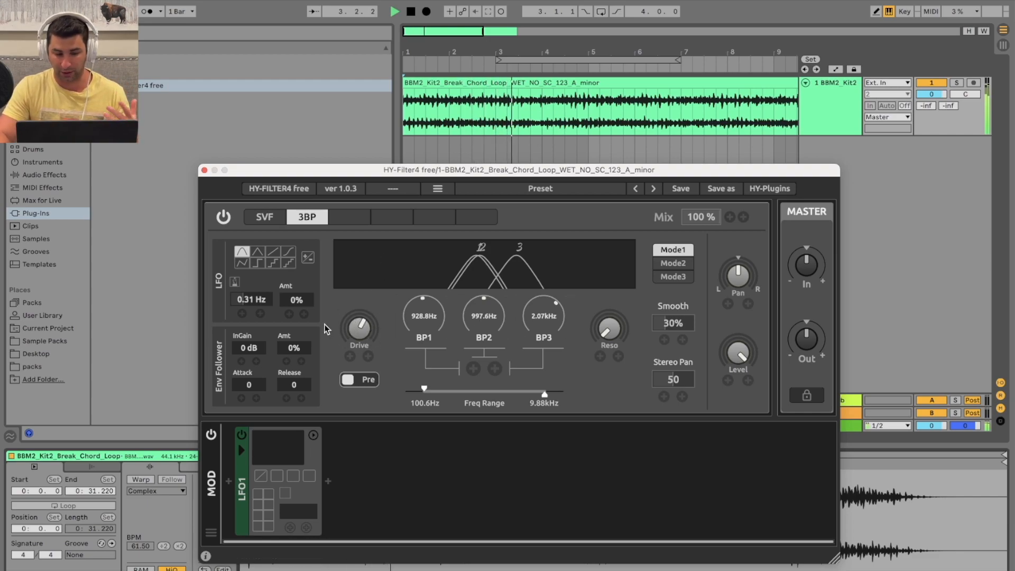
Switch LFO1 on, assign it to the shared modulation of the three bandpass frequencies and widen the Freq Range to 50 Hz–20 kHz
{"action": "left_click", "coordinate": [241, 436]}
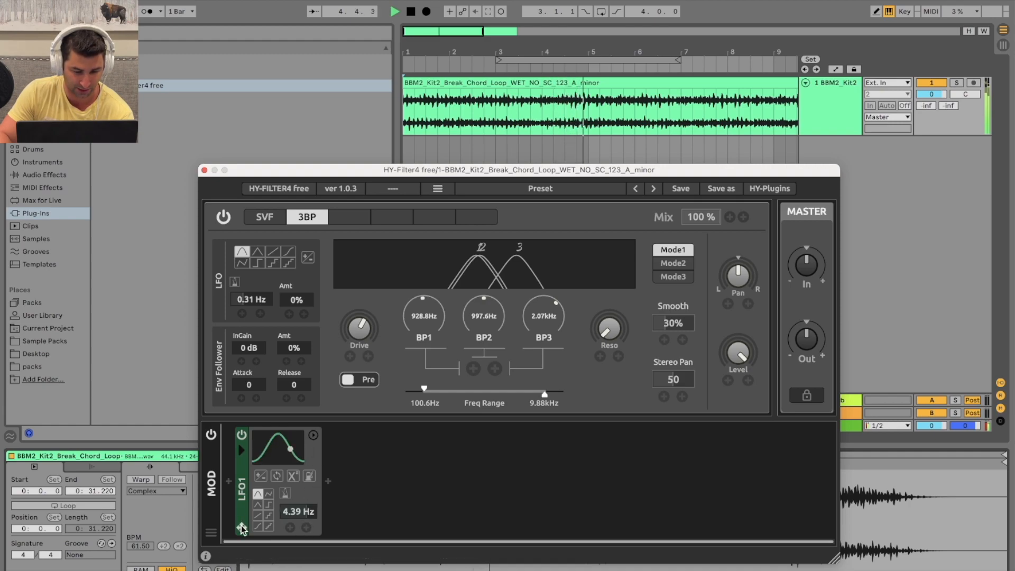
{"action": "left_click_drag", "start_coordinate": [241, 527], "coordinate": [473, 368]}
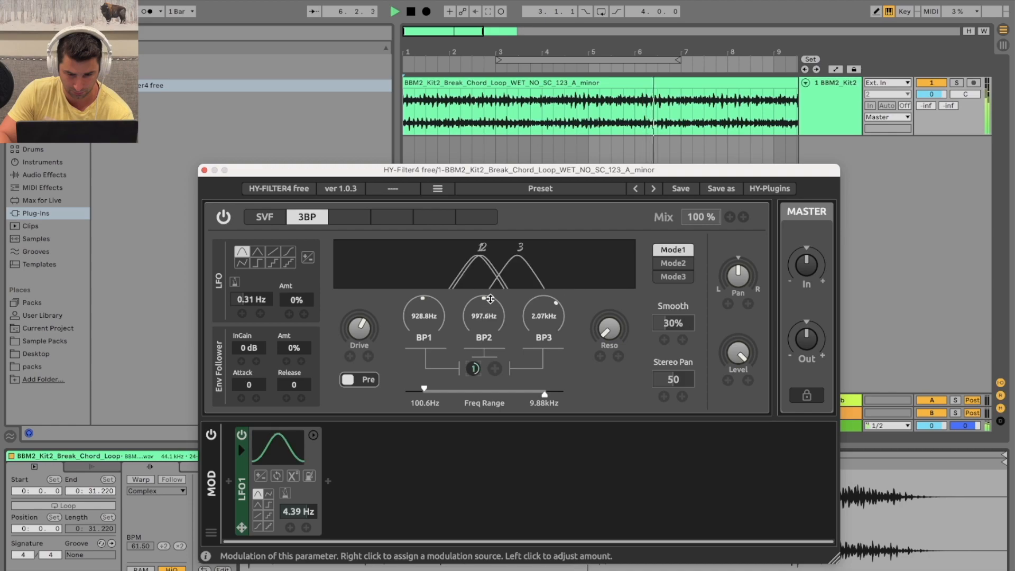
{"action": "mouse_move", "coordinate": [423, 382]}
{"action": "left_mouse_down"}
{"action": "mouse_move", "coordinate": [519, 383]}
{"action": "mouse_move", "coordinate": [405, 389]}
{"action": "left_mouse_up"}
{"action": "left_click_drag", "start_coordinate": [545, 394], "coordinate": [594, 385]}
Sweep the bandpass frequencies, leaving BP2 at 974 Hz and BP3 at 11.54 kHz, then stop playback
{"action": "left_click_drag", "start_coordinate": [495, 303], "coordinate": [496, 244]}
{"action": "left_click_drag", "start_coordinate": [547, 301], "coordinate": [550, 268]}
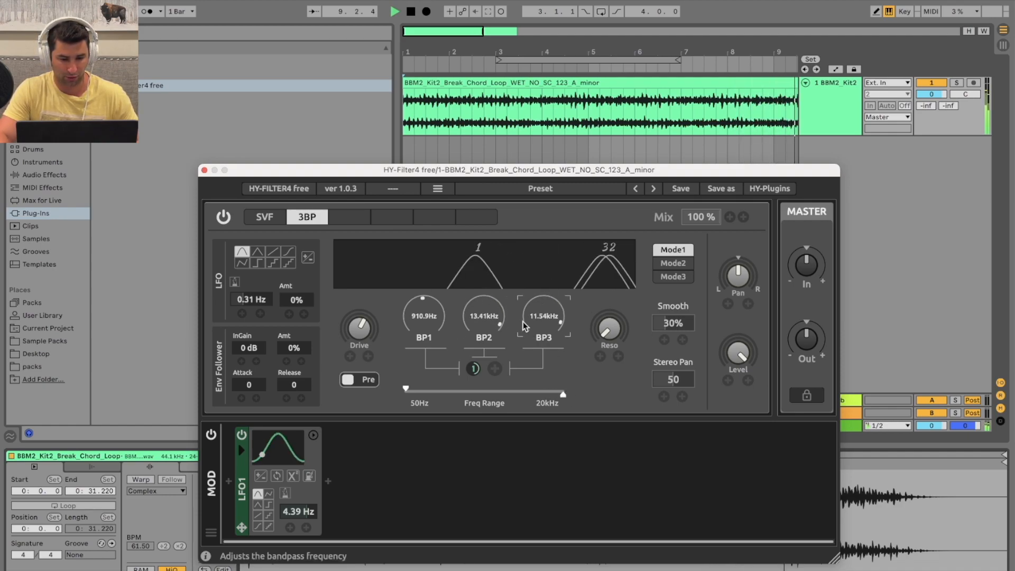
{"action": "left_click_drag", "start_coordinate": [483, 324], "coordinate": [474, 383]}
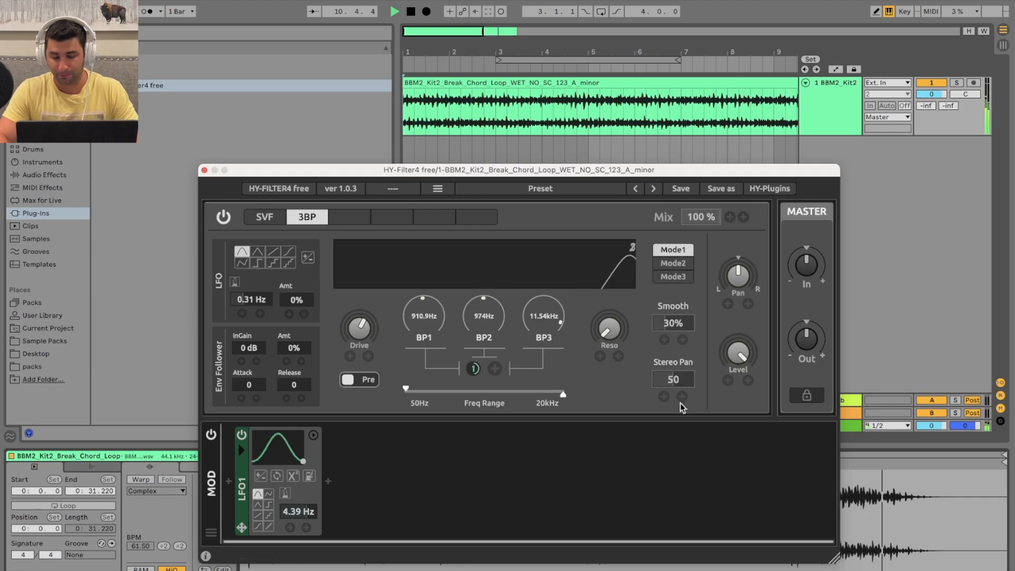
{"action": "key", "text": "space"}
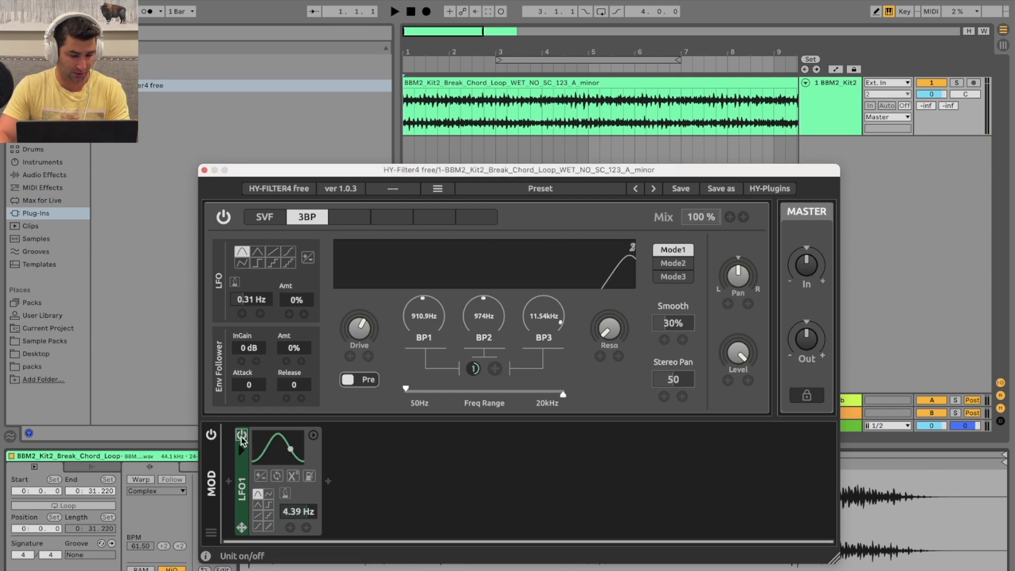
Return to the SVF filter, delete all modulators from the modulation rack and add 2DLFO 1
{"action": "left_click", "coordinate": [242, 436]}
{"action": "left_click", "coordinate": [265, 217]}
{"action": "left_click", "coordinate": [212, 527]}
{"action": "left_click", "coordinate": [230, 517]}
{"action": "left_click", "coordinate": [229, 481]}
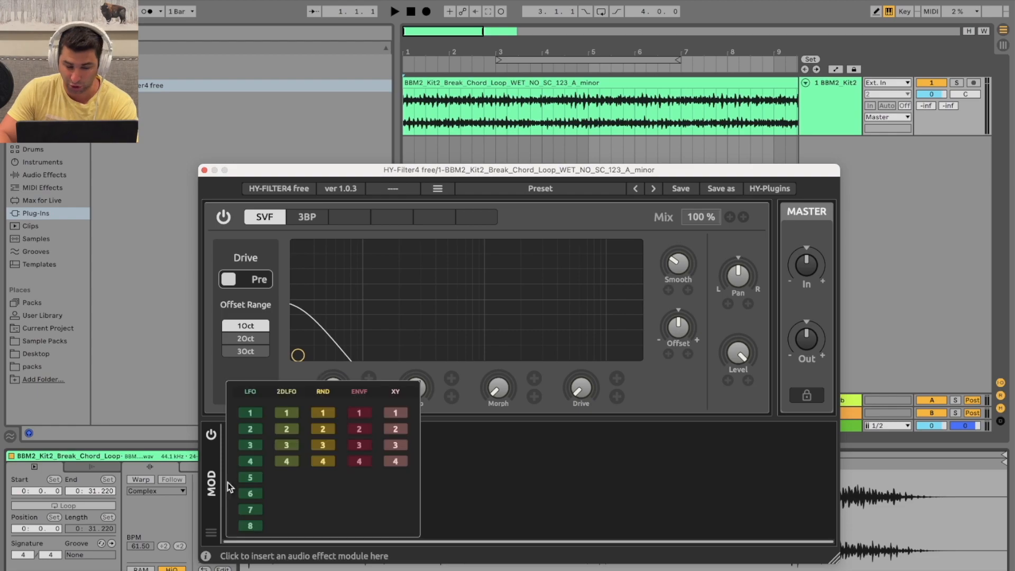
{"action": "left_click", "coordinate": [286, 412]}
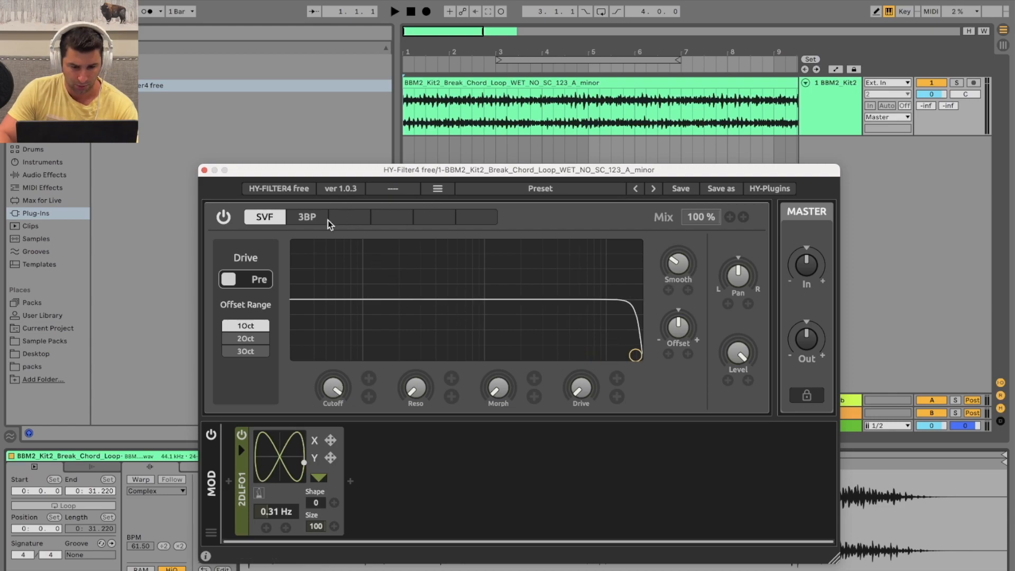
Set the 3BP filter's BP2 to 770.3 Hz and return to the SVF filter
{"action": "left_click", "coordinate": [309, 216]}
{"action": "left_click_drag", "start_coordinate": [502, 311], "coordinate": [489, 351]}
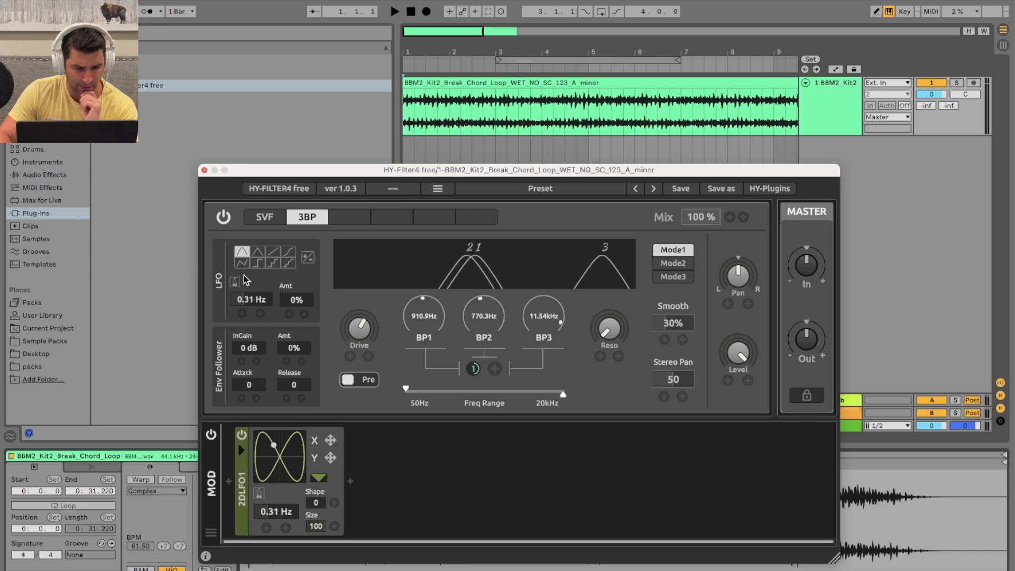
{"action": "left_click", "coordinate": [264, 217]}
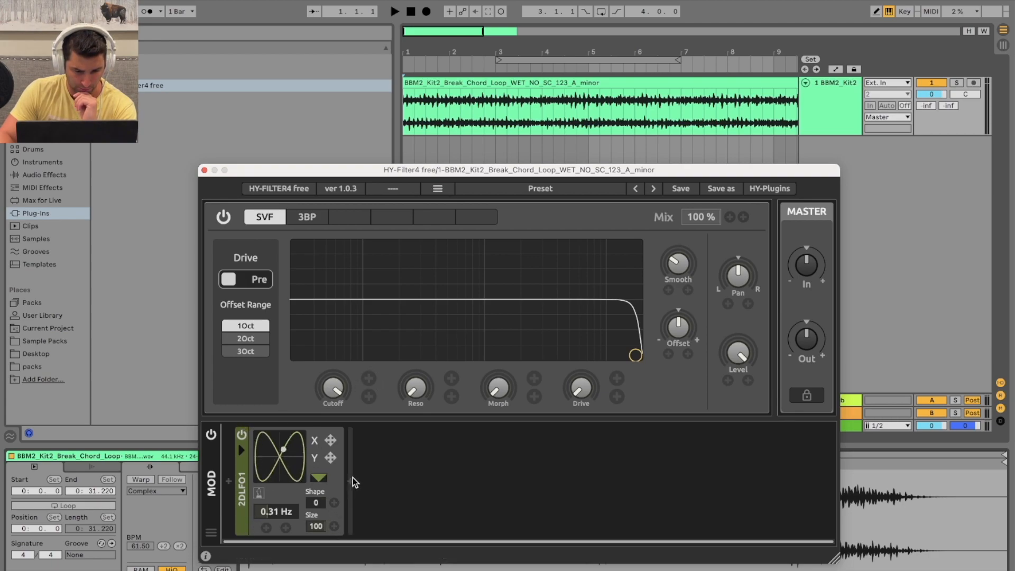
Set 2DLFO1's rate to 0.61 Hz and assign its X and Y outputs to the SVF cutoff while the loop plays
{"action": "left_click", "coordinate": [242, 449]}
{"action": "left_click", "coordinate": [242, 450]}
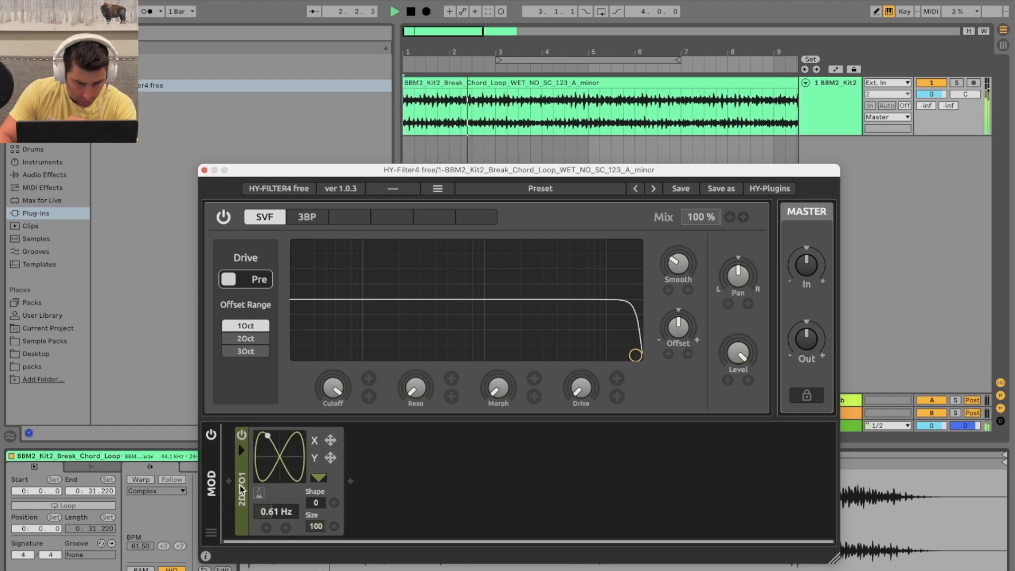
{"action": "left_click_drag", "start_coordinate": [365, 380], "coordinate": [368, 378]}
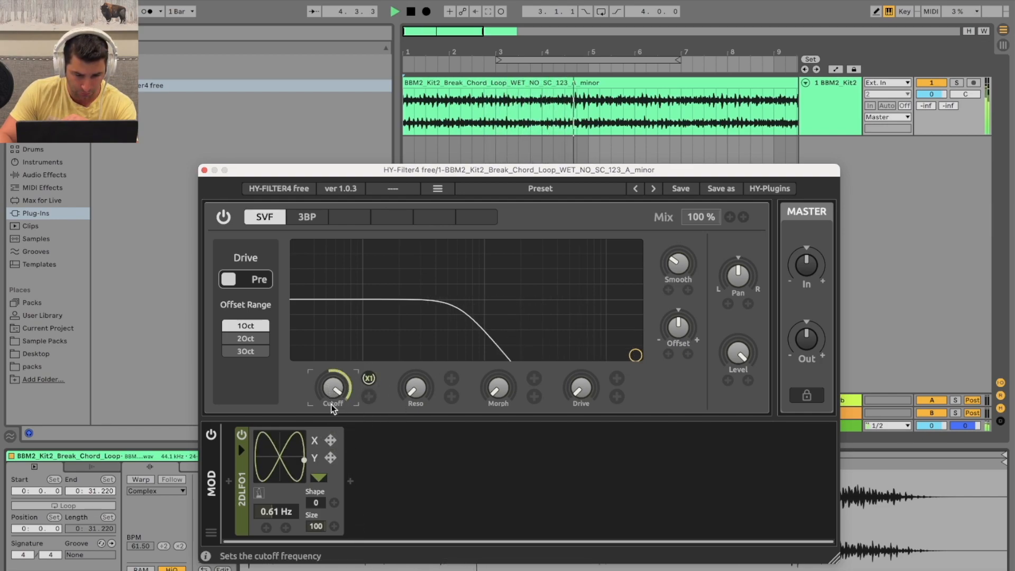
{"action": "left_click_drag", "start_coordinate": [368, 399], "coordinate": [368, 396]}
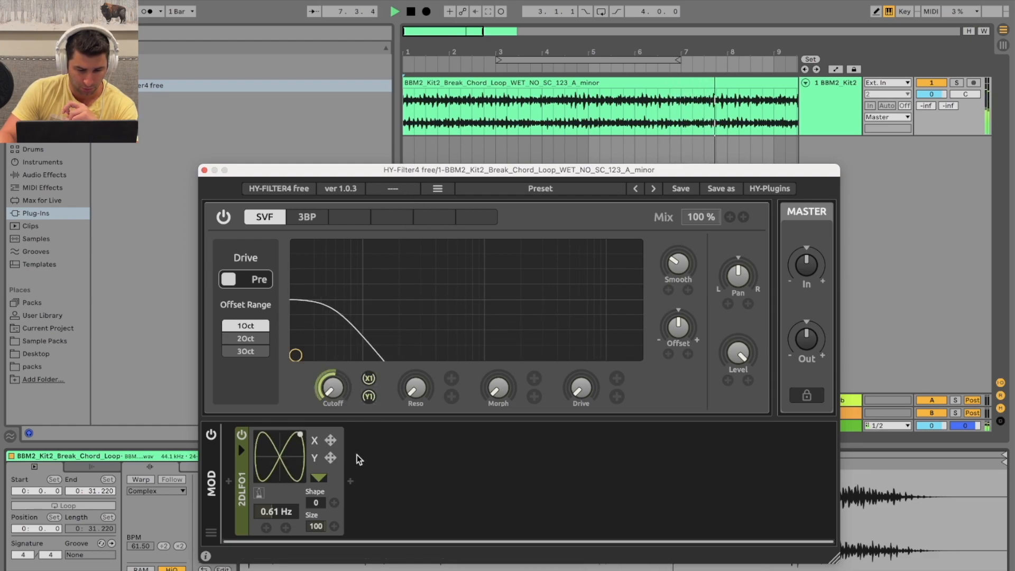
Set 2DLFO1's rate to 0.72 Hz and switch its path to the four-pointed star shape
{"action": "left_click_drag", "start_coordinate": [296, 511], "coordinate": [283, 488]}
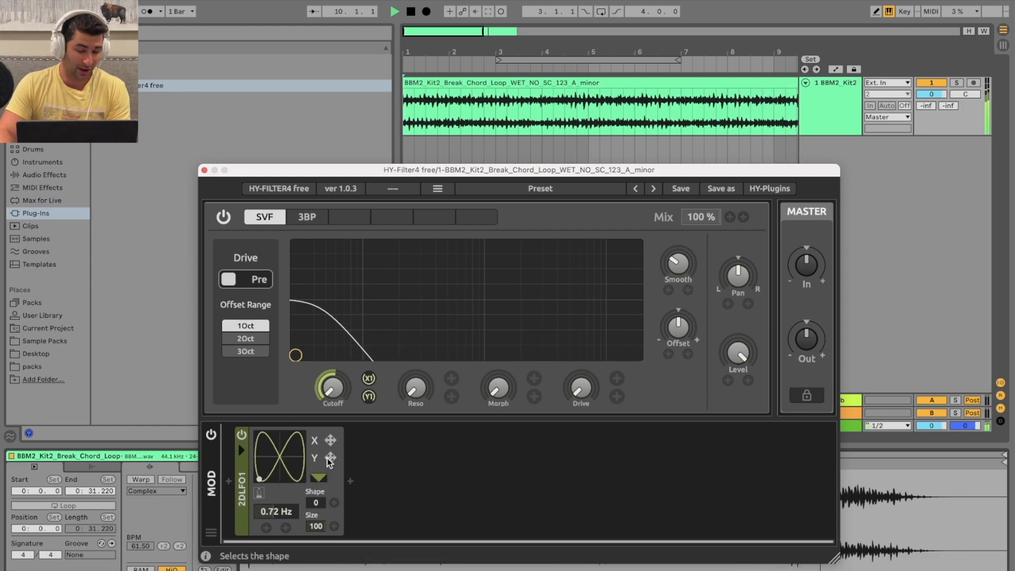
{"action": "left_click", "coordinate": [323, 480]}
{"action": "left_click", "coordinate": [319, 482]}
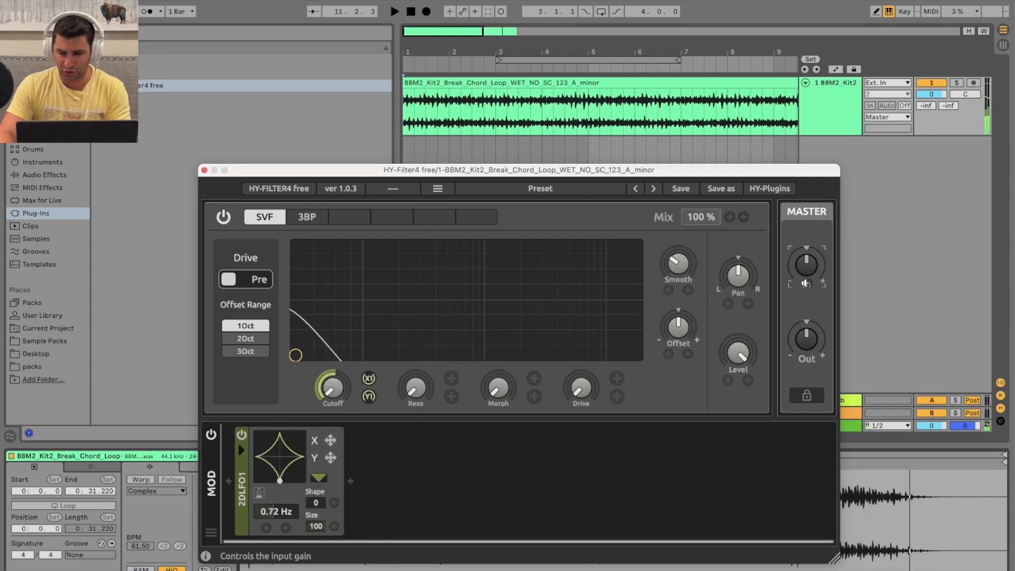
Switch off 2DLFO1 and add envelope follower 1 to the modulation rack
{"action": "left_click", "coordinate": [241, 434]}
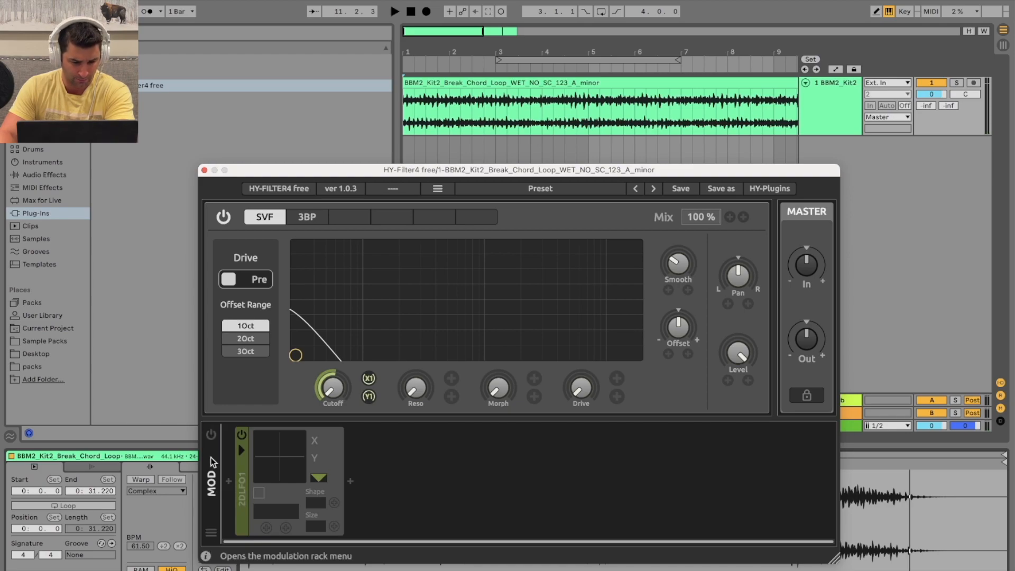
{"action": "left_click", "coordinate": [211, 533]}
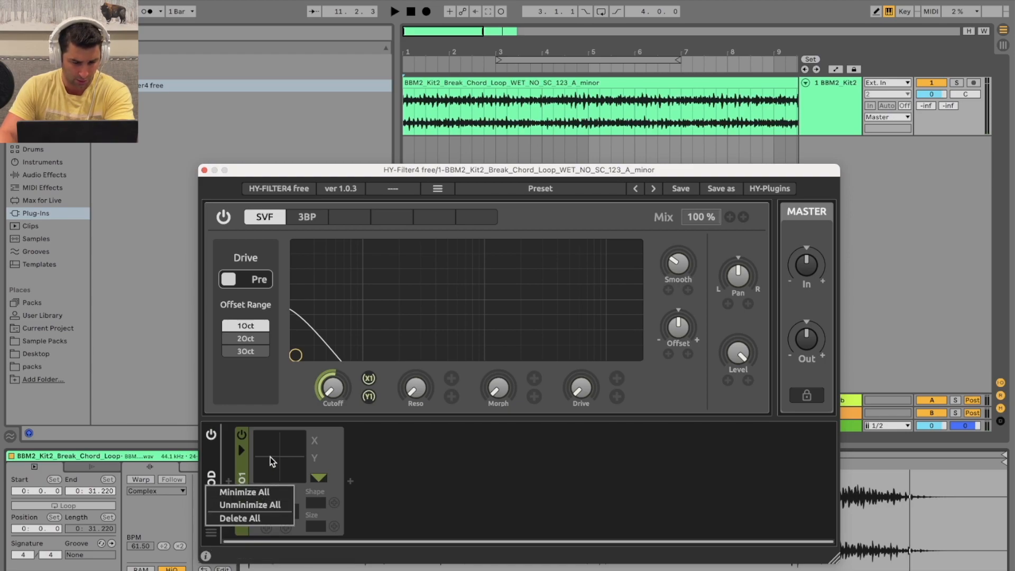
{"action": "left_click", "coordinate": [229, 480]}
{"action": "left_click", "coordinate": [345, 403]}
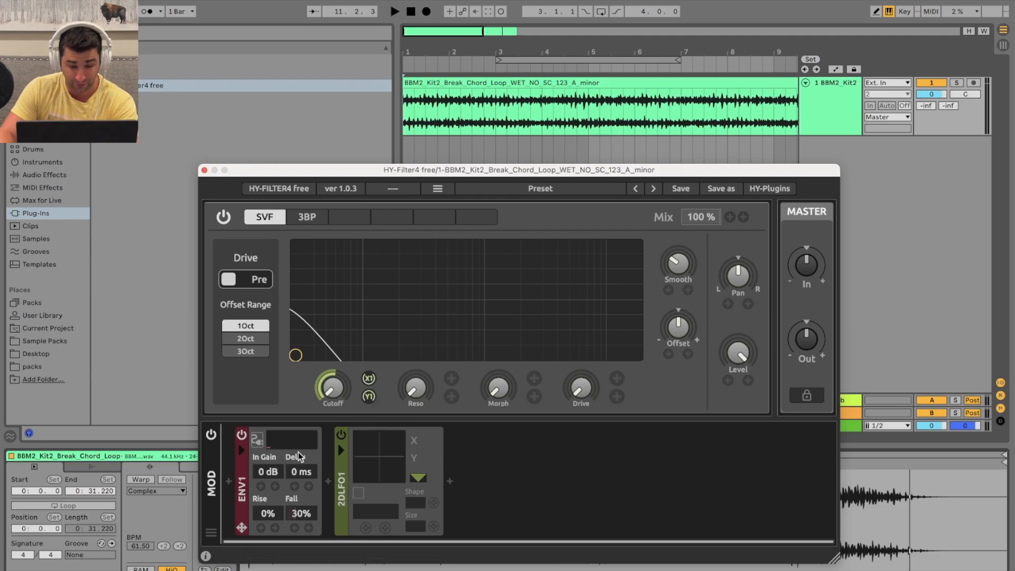
Remove the X and Y modulations from the SVF cutoff and raise the cutoff to its maximum, then restart the loop
{"action": "key", "text": "space"}
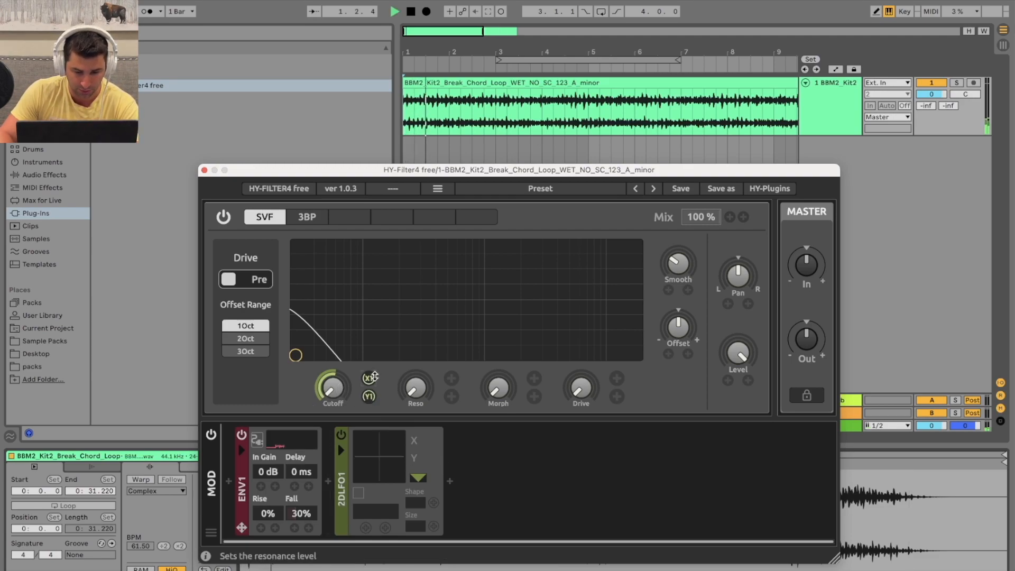
{"action": "left_click", "coordinate": [368, 378]}
{"action": "left_click", "coordinate": [391, 408]}
{"action": "left_click", "coordinate": [368, 396]}
{"action": "left_click", "coordinate": [381, 404]}
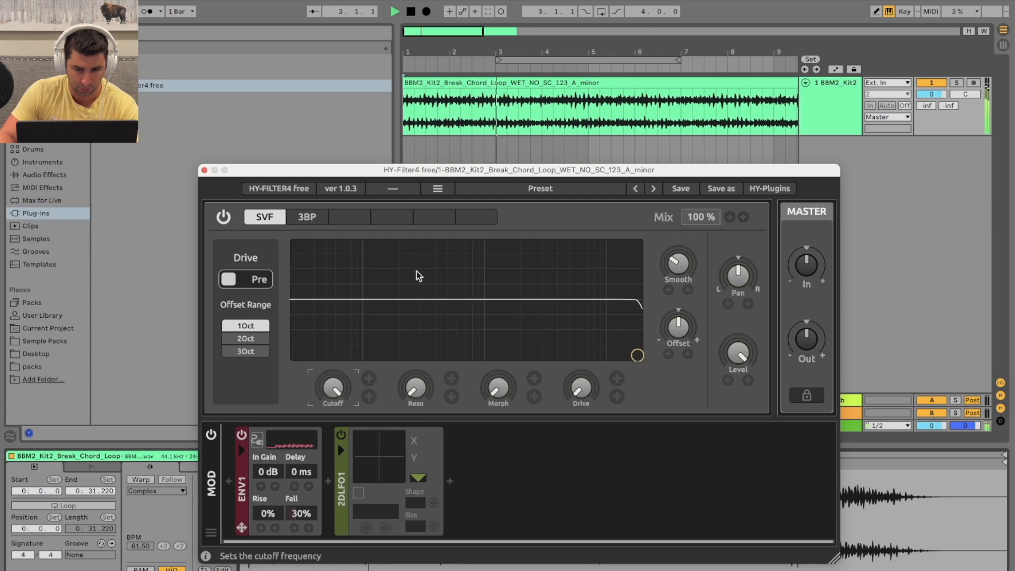
{"action": "left_click", "coordinate": [414, 11]}
Assign ENV1 to a lowered SVF cutoff and set its Rise and Fall to 100%
{"action": "left_click", "coordinate": [258, 445]}
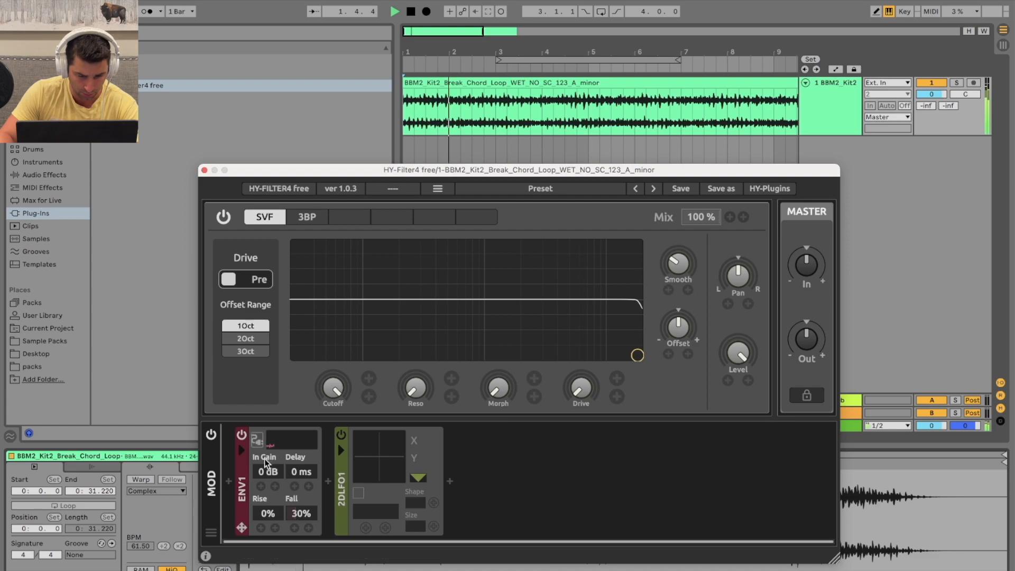
{"action": "left_click_drag", "start_coordinate": [257, 439], "coordinate": [349, 554]}
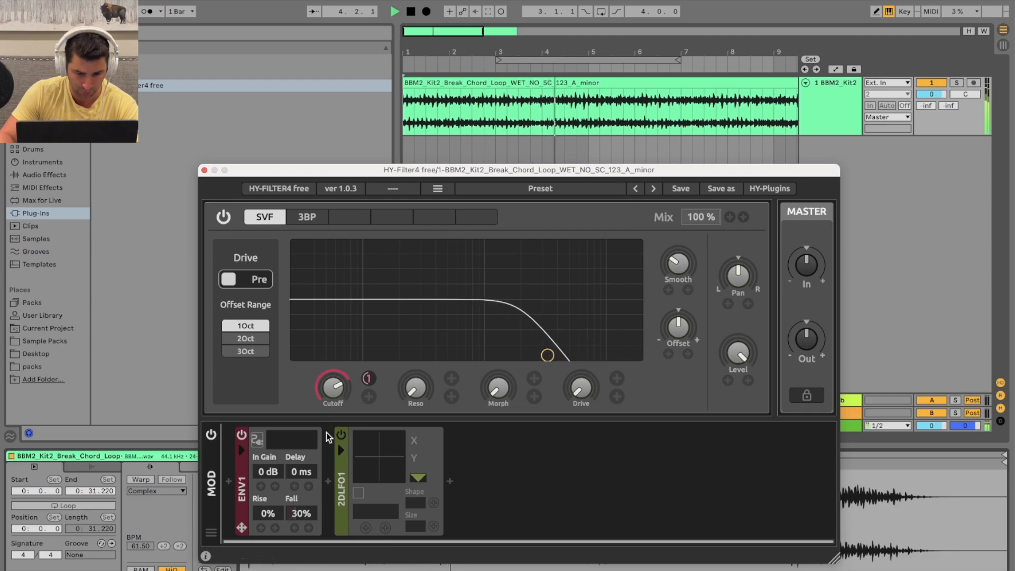
{"action": "left_click_drag", "start_coordinate": [297, 509], "coordinate": [315, 412]}
{"action": "left_click_drag", "start_coordinate": [265, 514], "coordinate": [296, 367]}
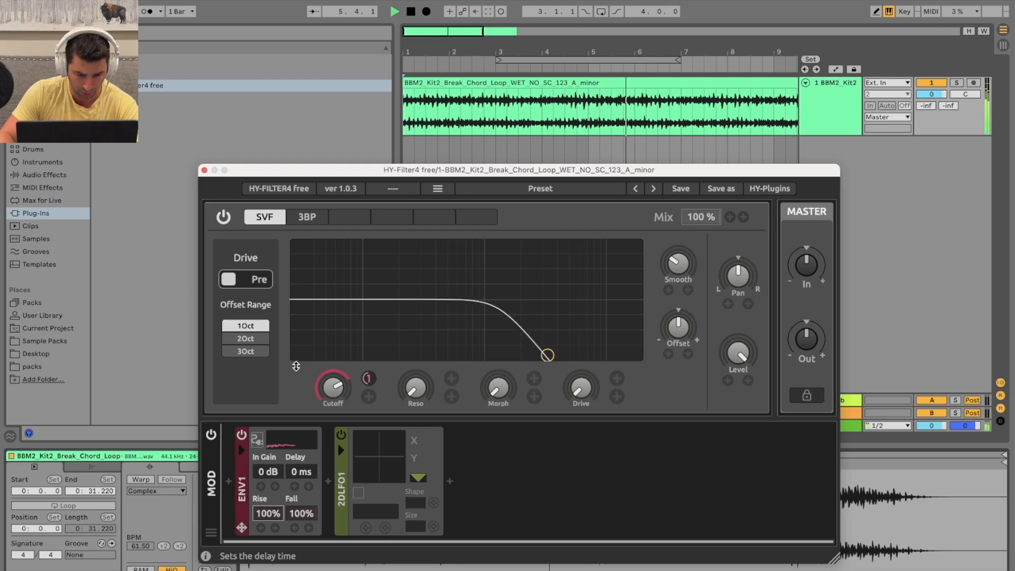
Set ENV1's Fall to 43%, Delay to 97.5 ms and In Gain to +5.5 dB
{"action": "double_click", "coordinate": [296, 512]}
{"action": "left_click_drag", "start_coordinate": [267, 468], "coordinate": [306, 405]}
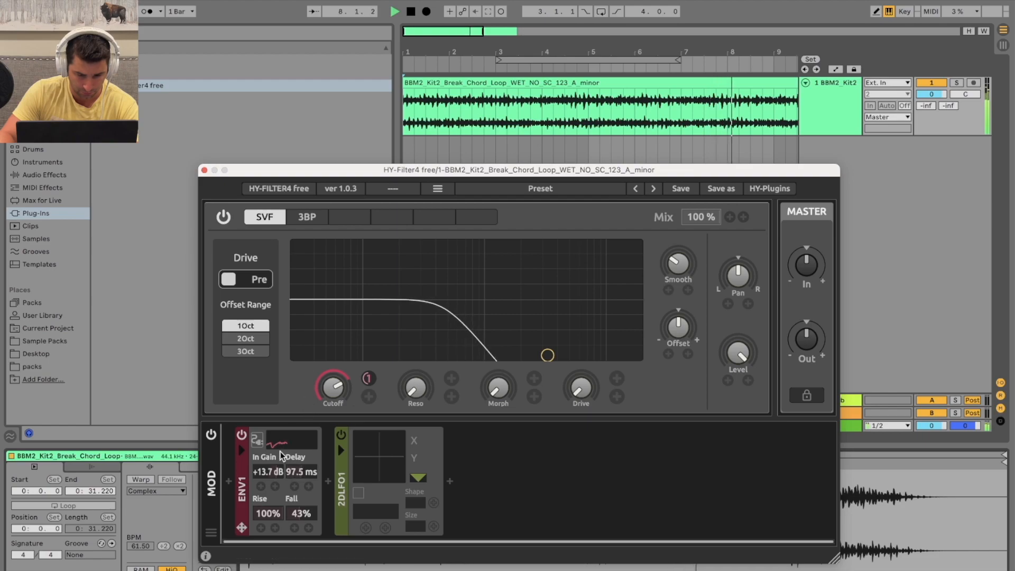
{"action": "left_click_drag", "start_coordinate": [268, 470], "coordinate": [269, 502]}
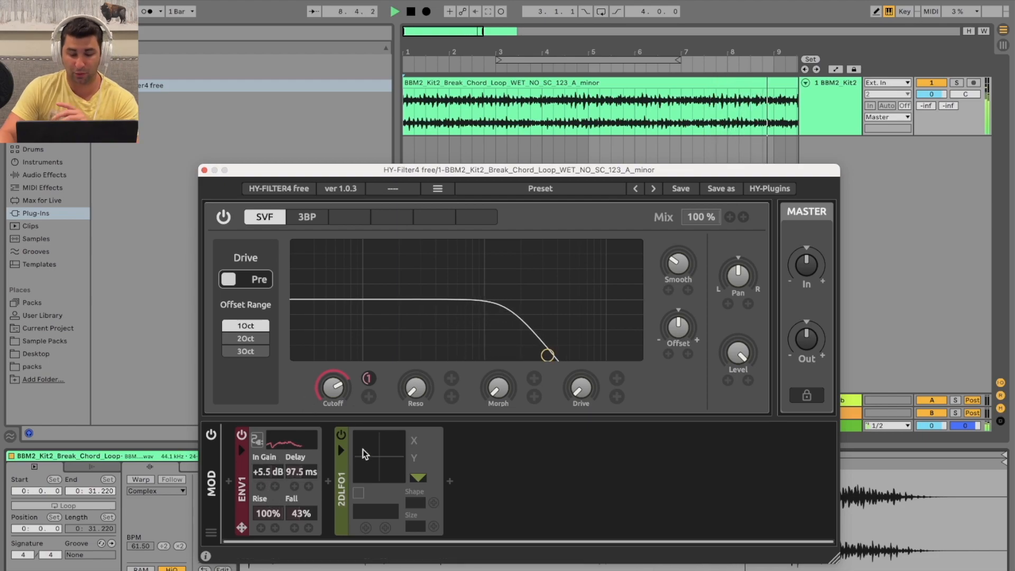
Add RND 1 to the front of the modulation rack
{"action": "left_click", "coordinate": [228, 481]}
{"action": "left_click", "coordinate": [323, 413]}
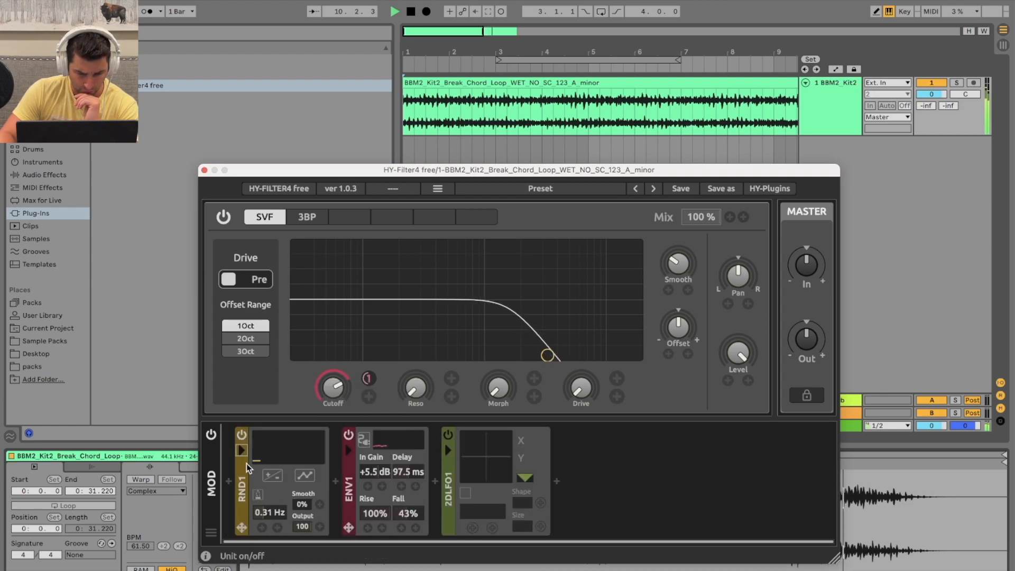
Set RND1's rate to 0.68 Hz and restart the chord loop from the beginning
{"action": "left_click_drag", "start_coordinate": [270, 506], "coordinate": [271, 494]}
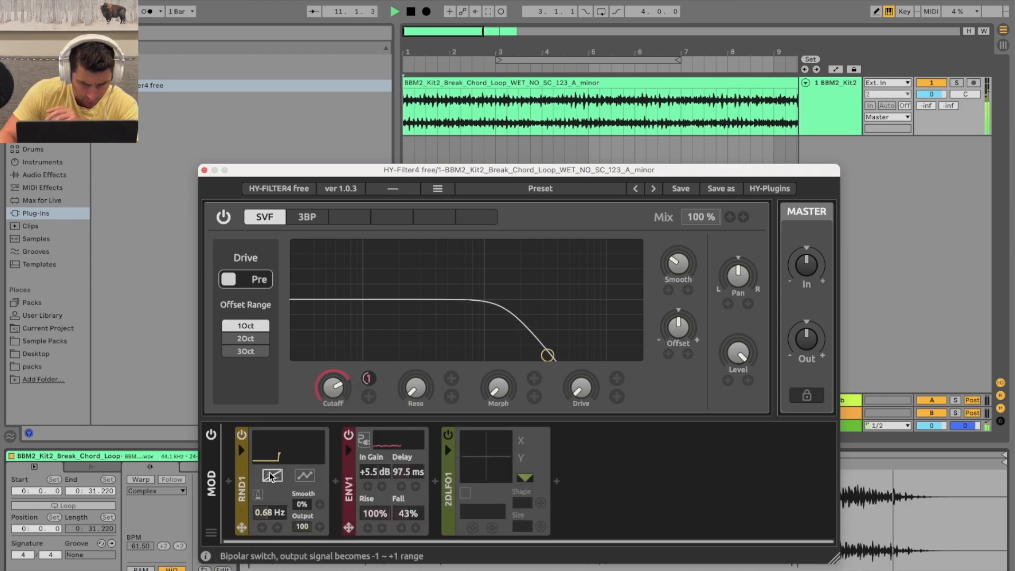
{"action": "left_click", "coordinate": [415, 18]}
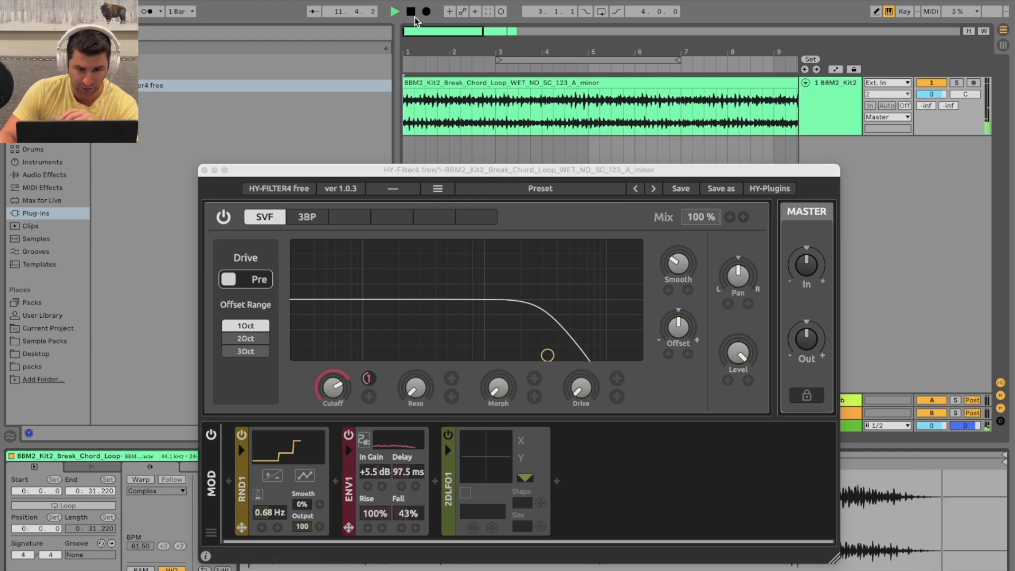
{"action": "key", "text": "space"}
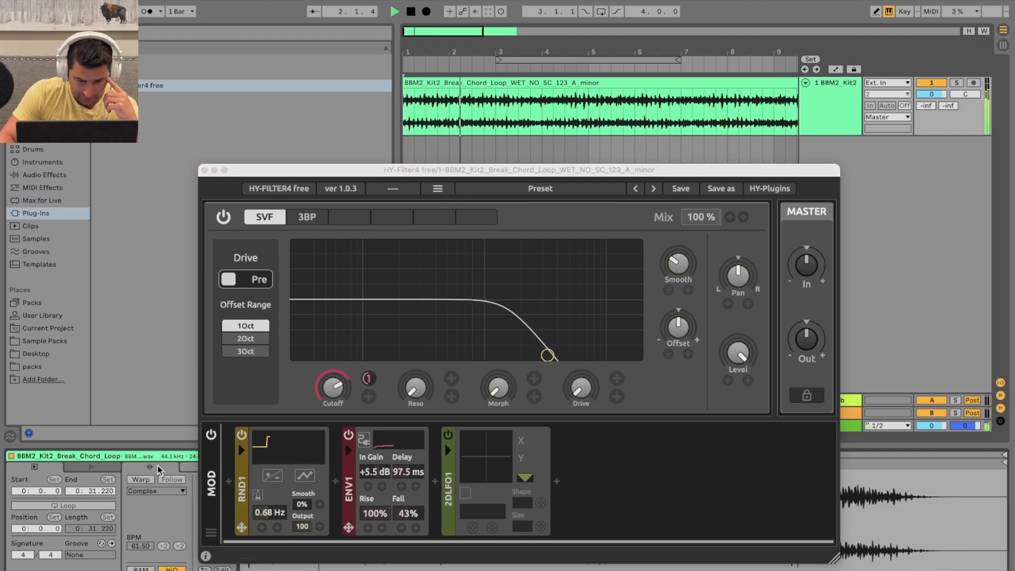
Add LFO 1 in front of RND1, assign it to RND1's rate and set that rate to 1.59 Hz
{"action": "left_click", "coordinate": [228, 480]}
{"action": "left_click", "coordinate": [250, 418]}
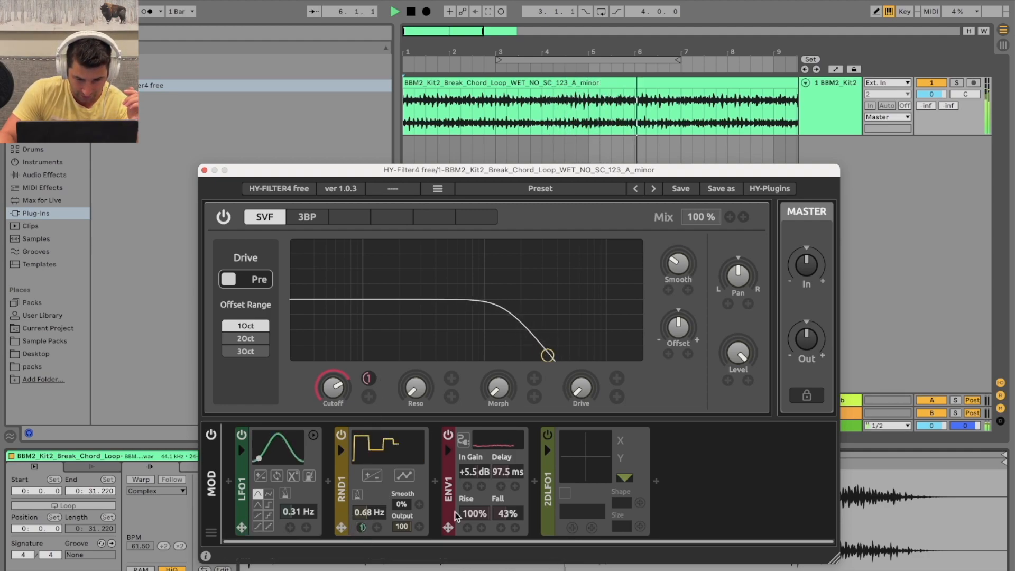
{"action": "left_click_drag", "start_coordinate": [379, 494], "coordinate": [379, 493]}
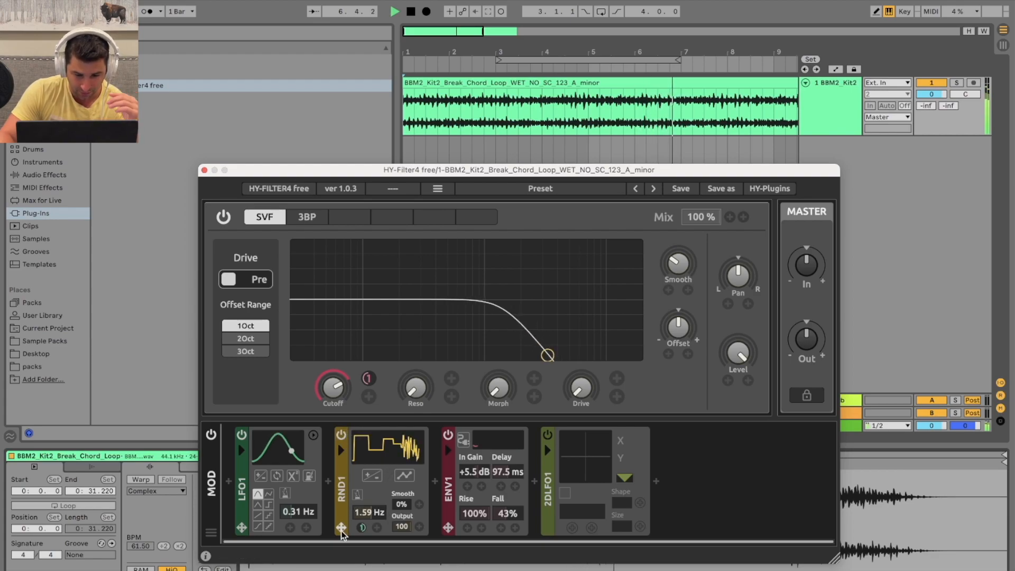
Assign RND1 to the SVF cutoff and make its output bipolar, restarting the loop to hear the modulation
{"action": "left_click_drag", "start_coordinate": [361, 525], "coordinate": [386, 484]}
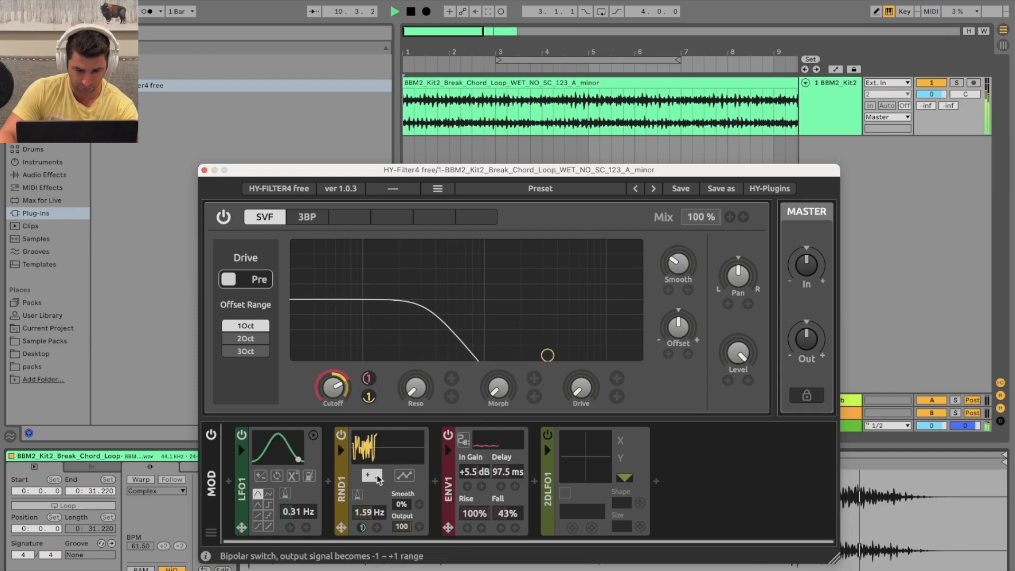
{"action": "left_click", "coordinate": [407, 12]}
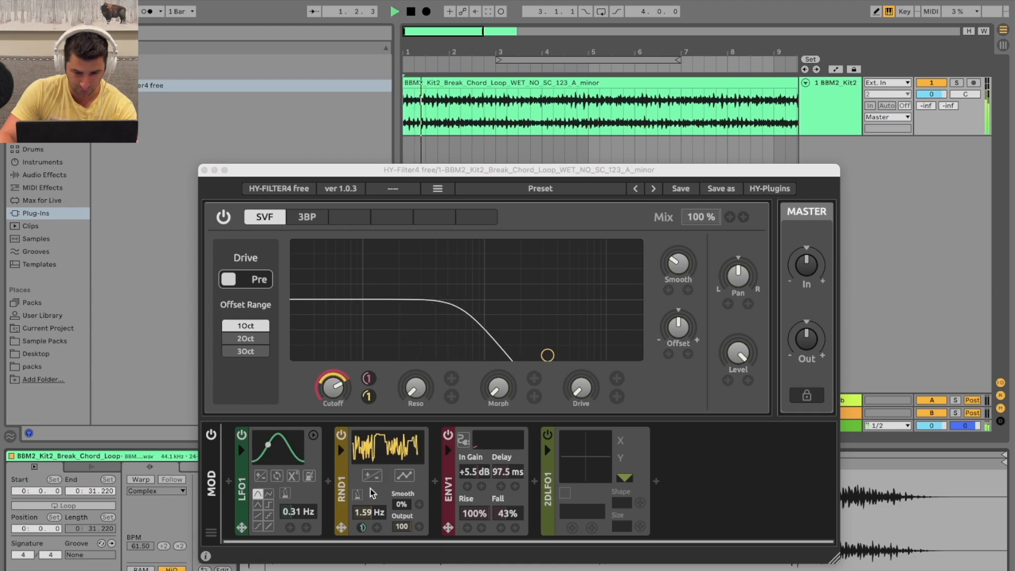
{"action": "left_click", "coordinate": [378, 475]}
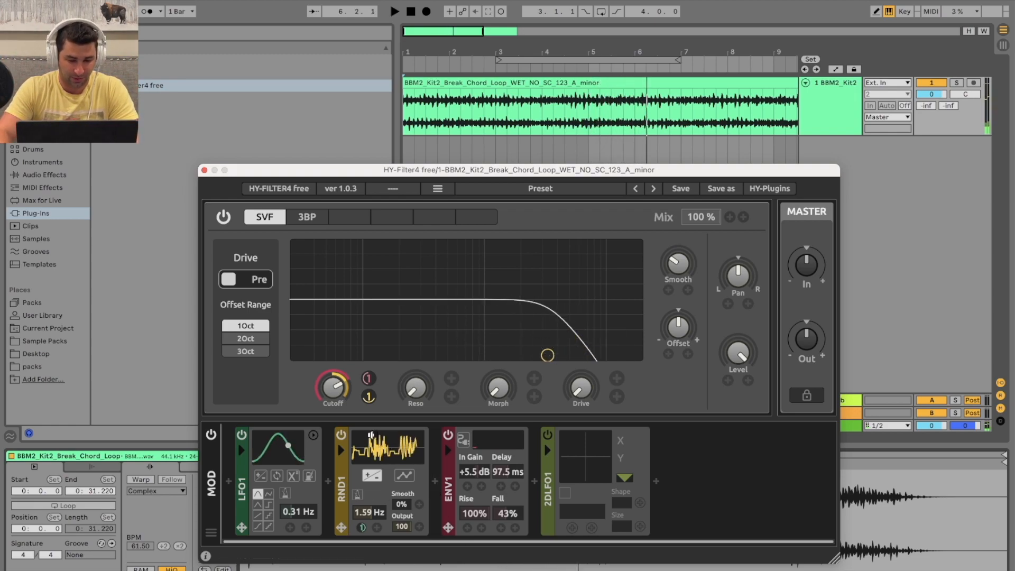
Switch off the entire modulation rack
{"action": "left_click", "coordinate": [211, 434]}
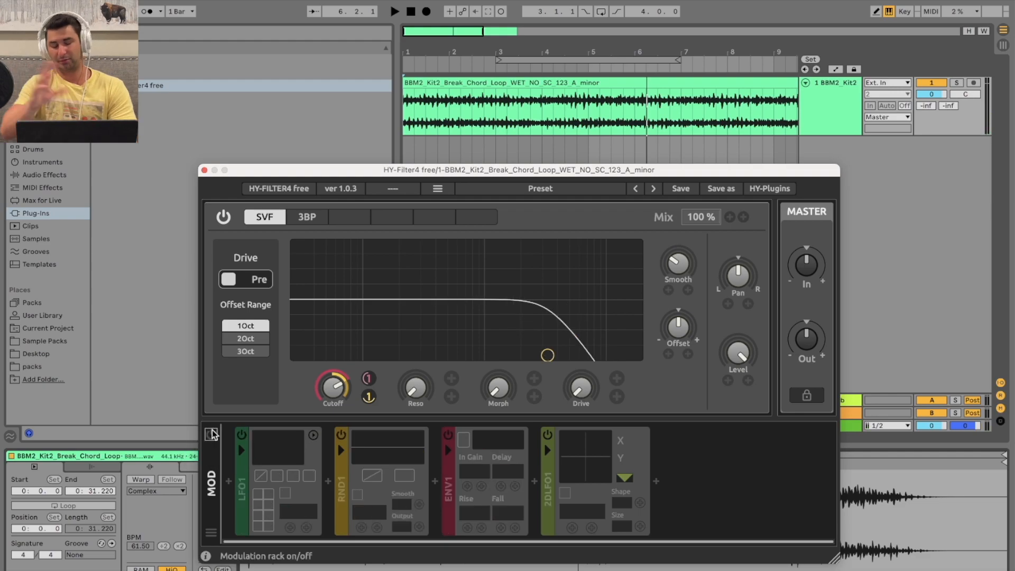